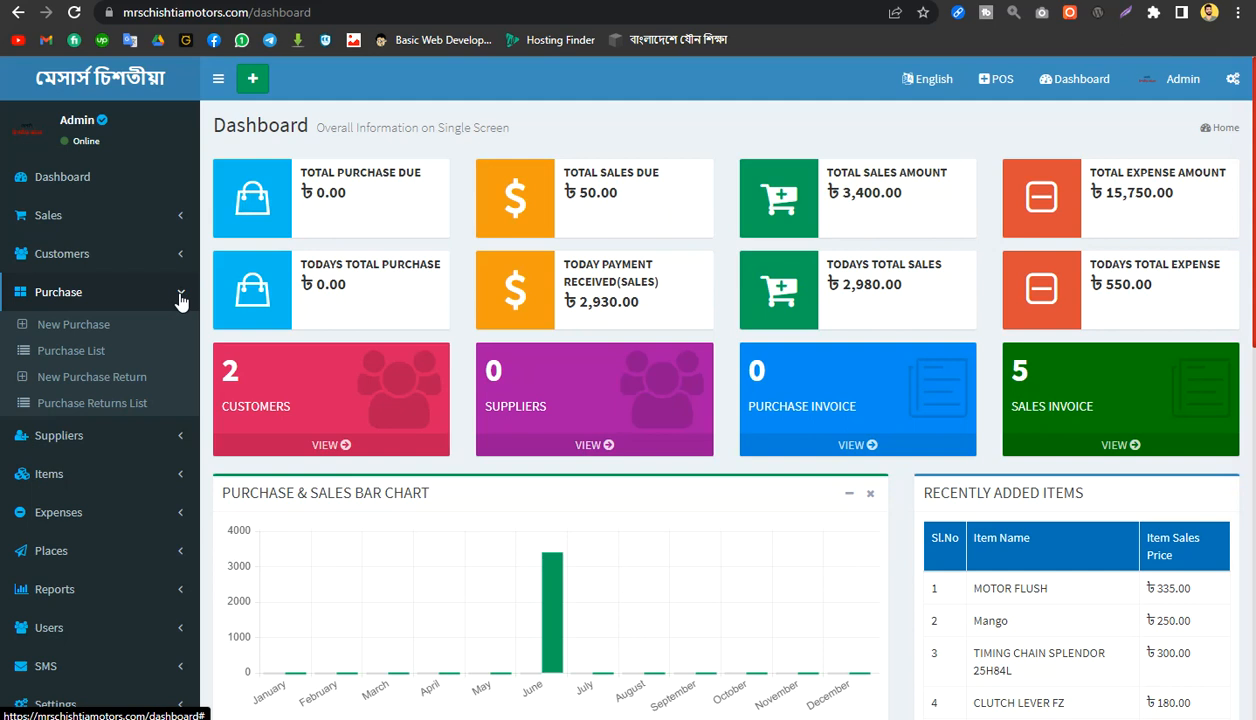
Step: Open a new purchase form and check which suppliers can be chosen
{"action": "left_click", "coordinate": [60, 333]}
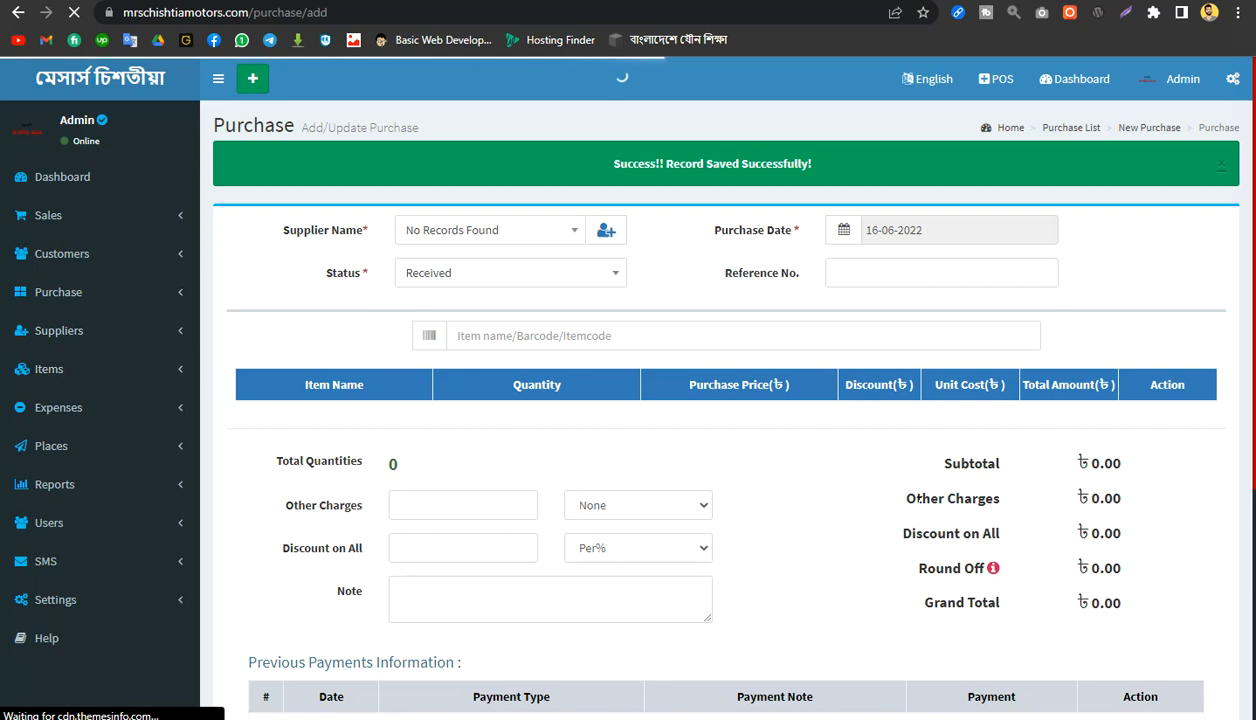
{"action": "scroll", "coordinate": [698, 578], "scroll_direction": "down", "scroll_amount": 3}
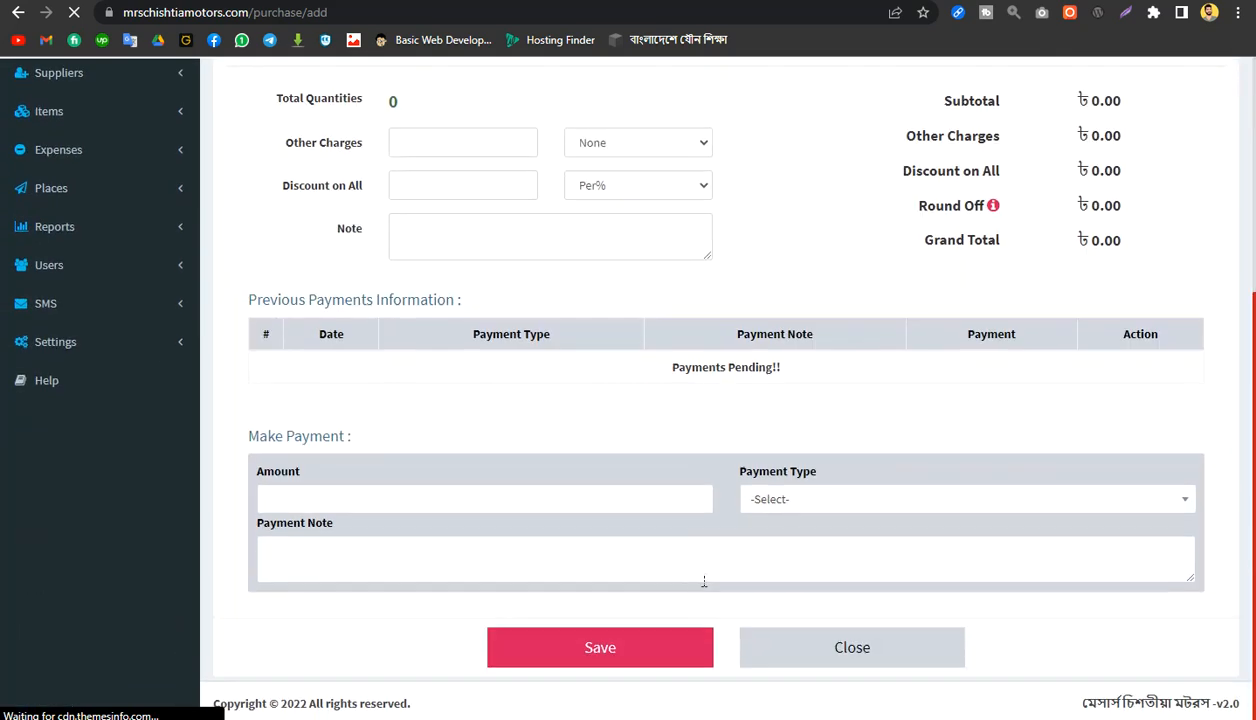
{"action": "scroll", "coordinate": [704, 581], "scroll_direction": "up", "scroll_amount": 3}
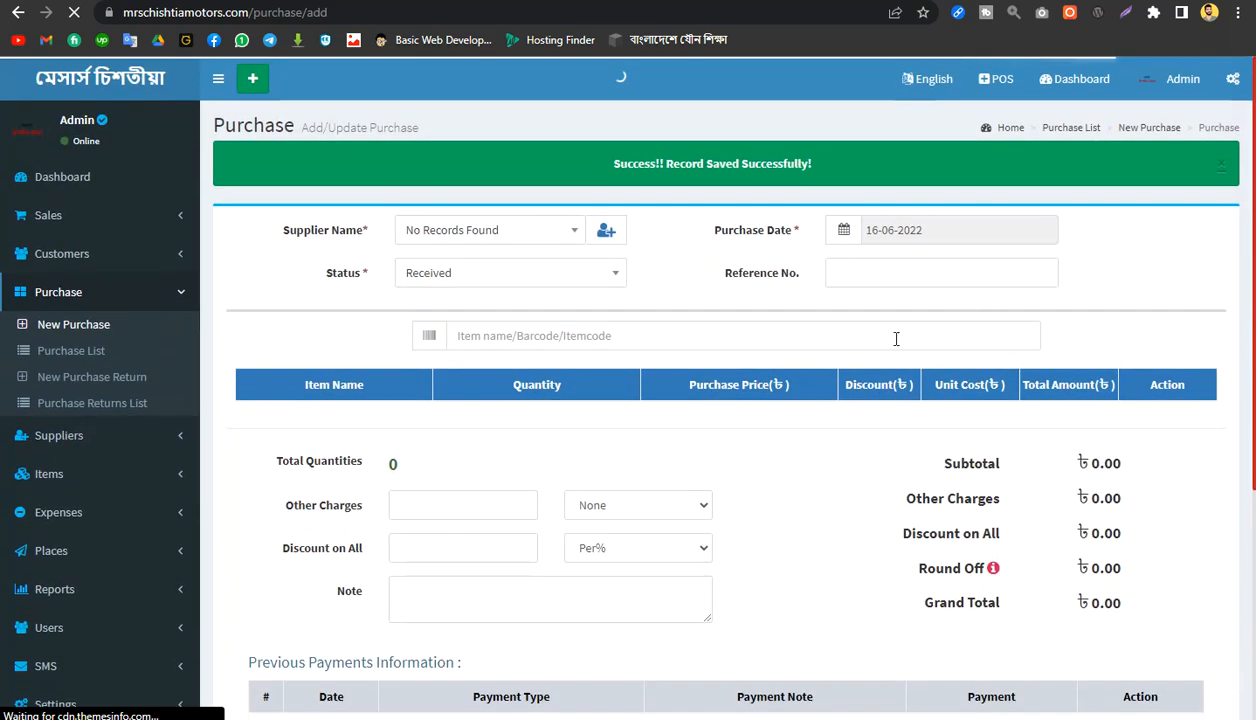
{"action": "left_click", "coordinate": [492, 233]}
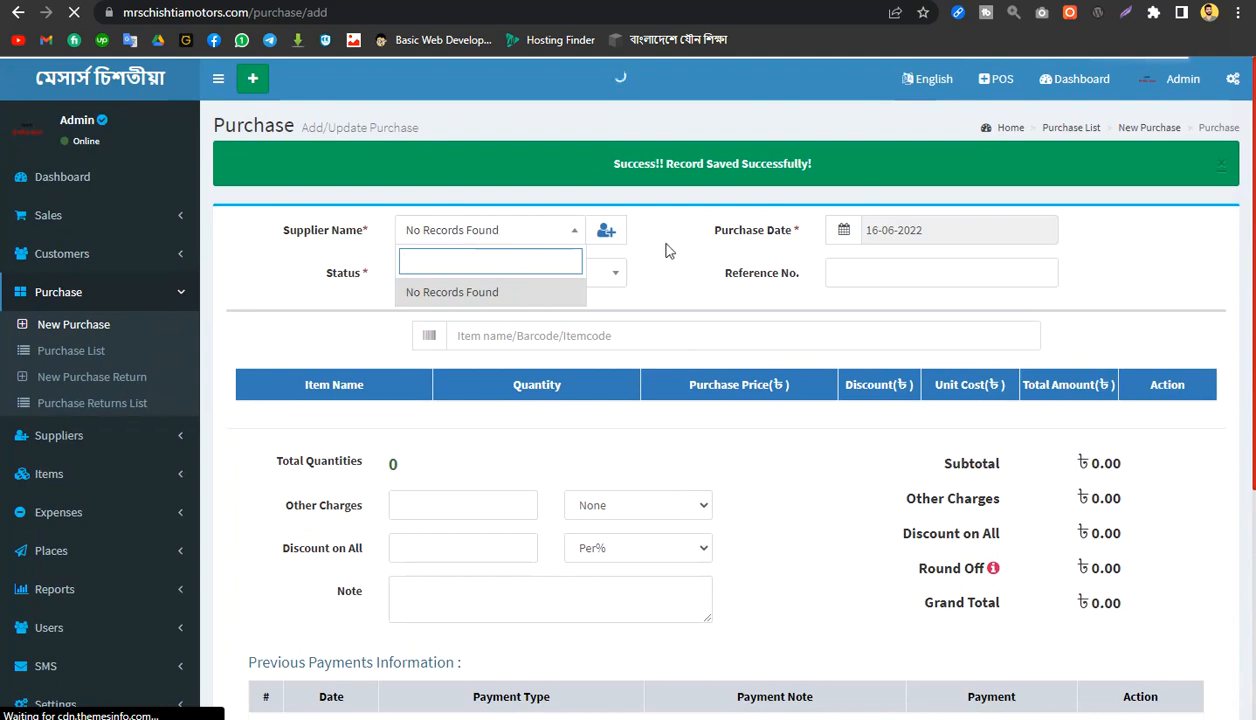
{"action": "left_click", "coordinate": [656, 240]}
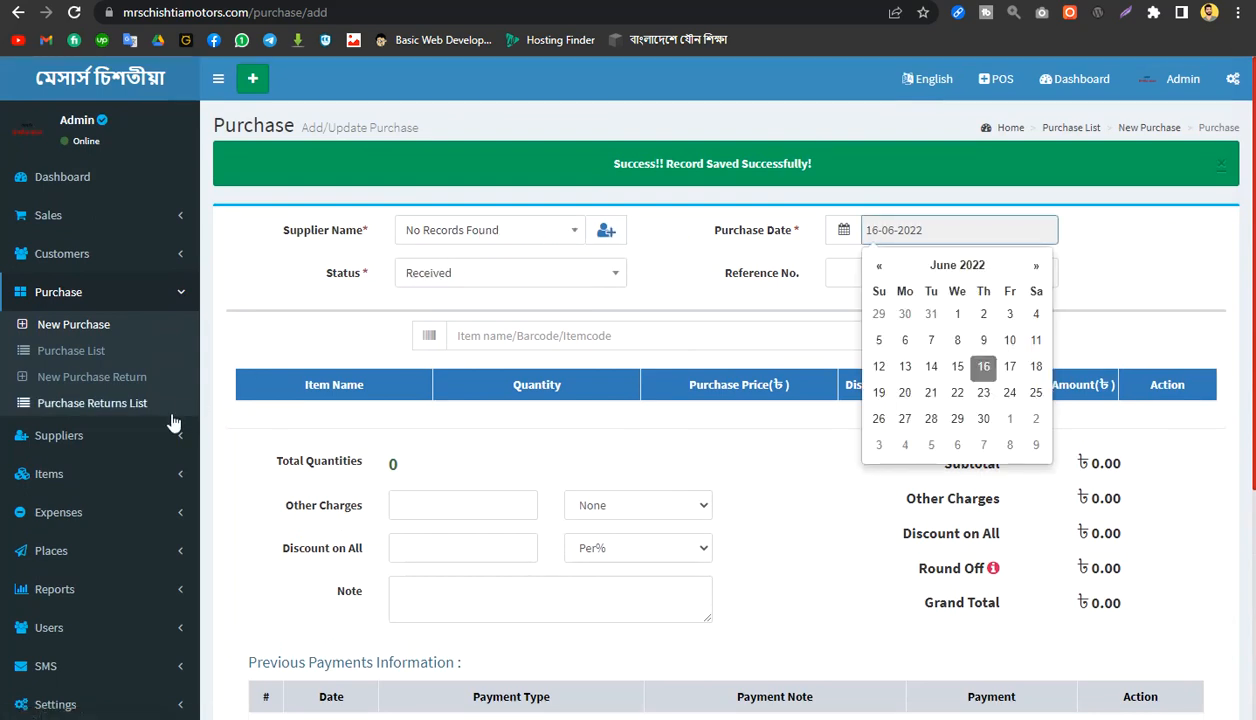
{"action": "left_click", "coordinate": [137, 440]}
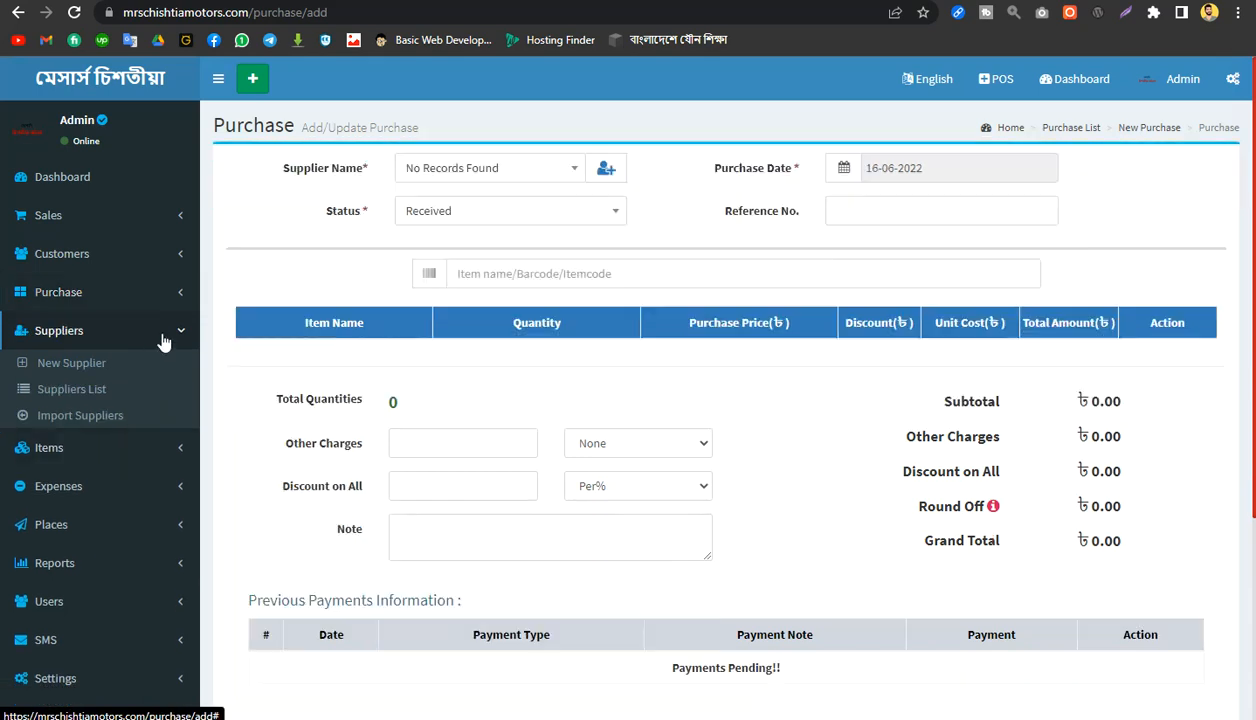
{"action": "left_click", "coordinate": [165, 332]}
{"action": "left_click", "coordinate": [163, 338]}
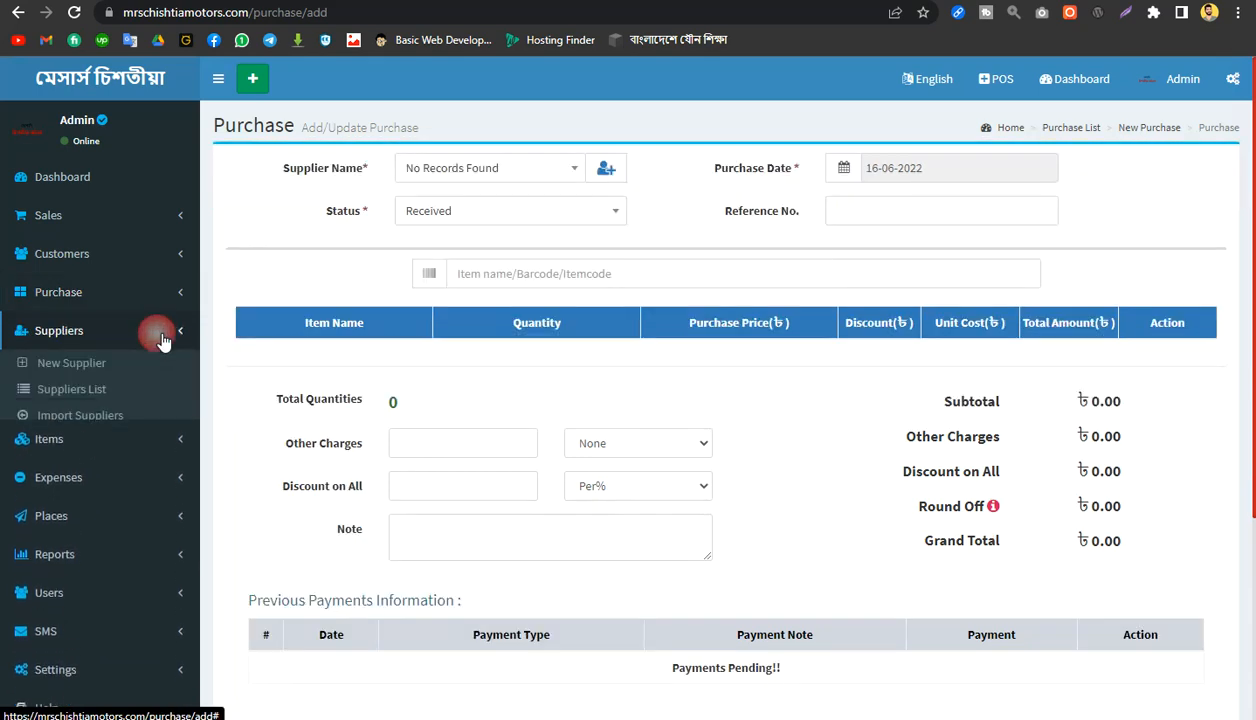
{"action": "left_click", "coordinate": [166, 332]}
{"action": "left_click", "coordinate": [178, 292]}
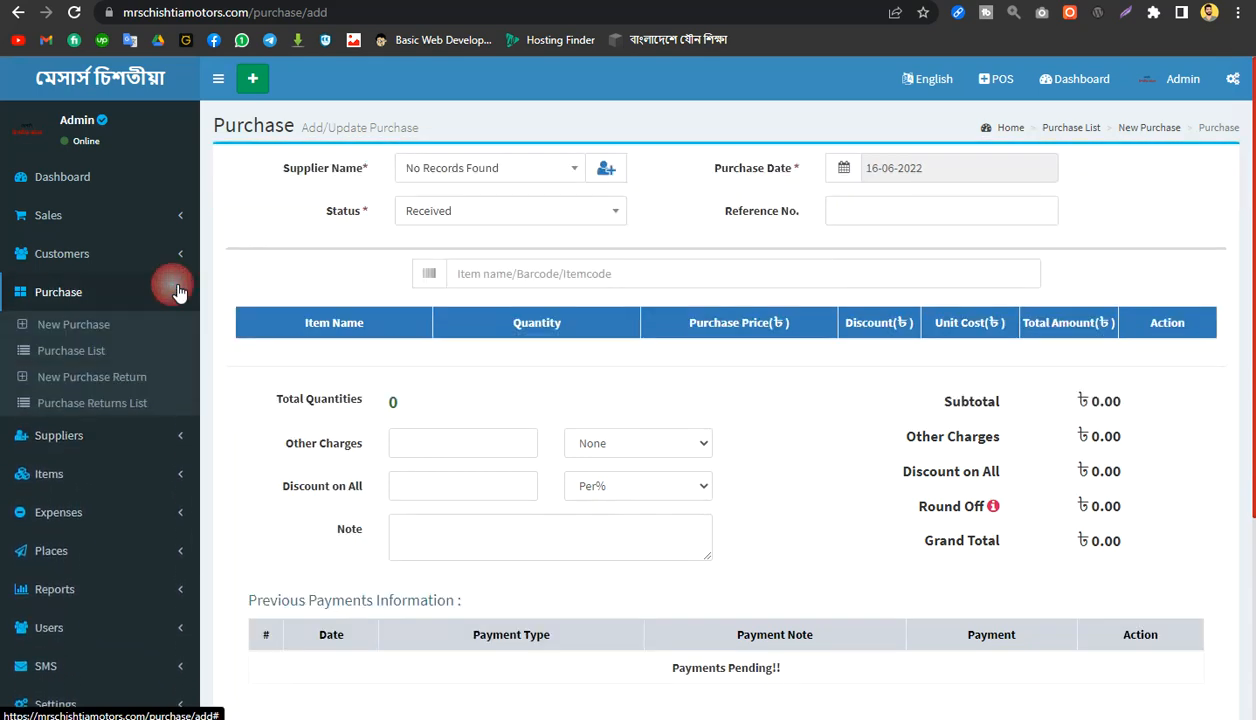
{"action": "left_click", "coordinate": [178, 292]}
{"action": "left_click", "coordinate": [178, 292]}
{"action": "left_click", "coordinate": [178, 292]}
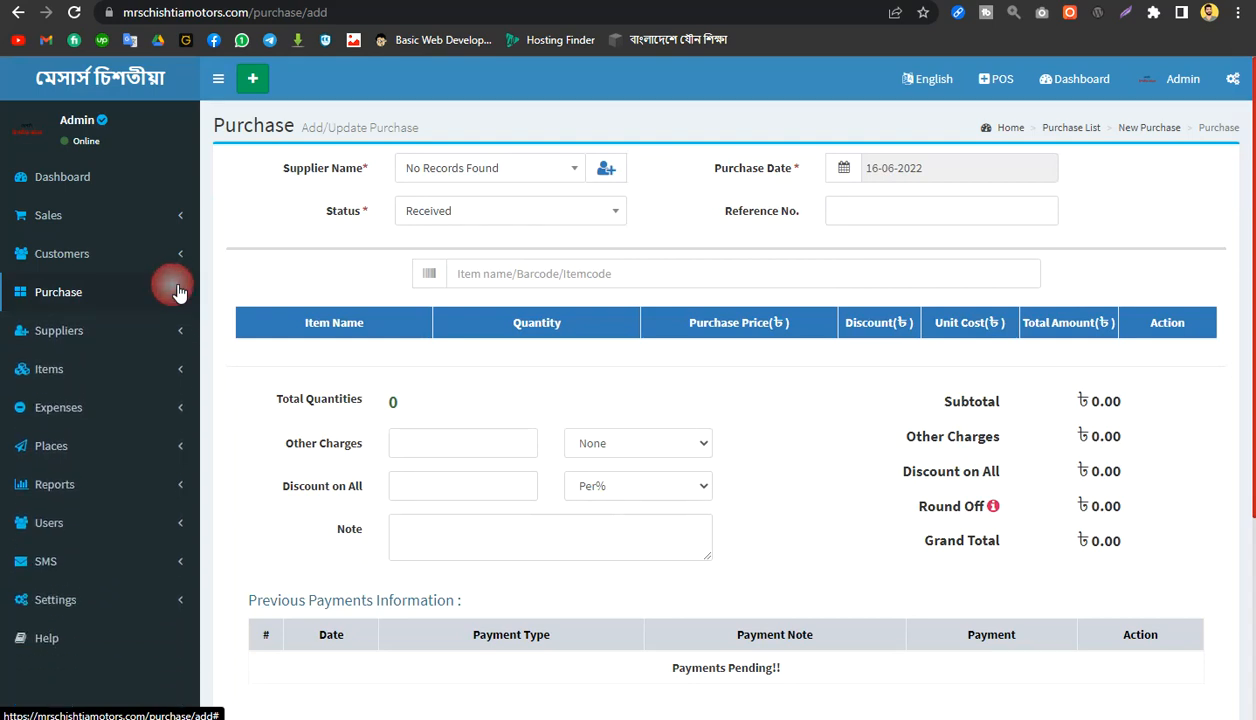
Step: Start a new supplier record named Dhaka Bank with its mobile and phone numbers and an opening balance of 100000
{"action": "left_click", "coordinate": [612, 177]}
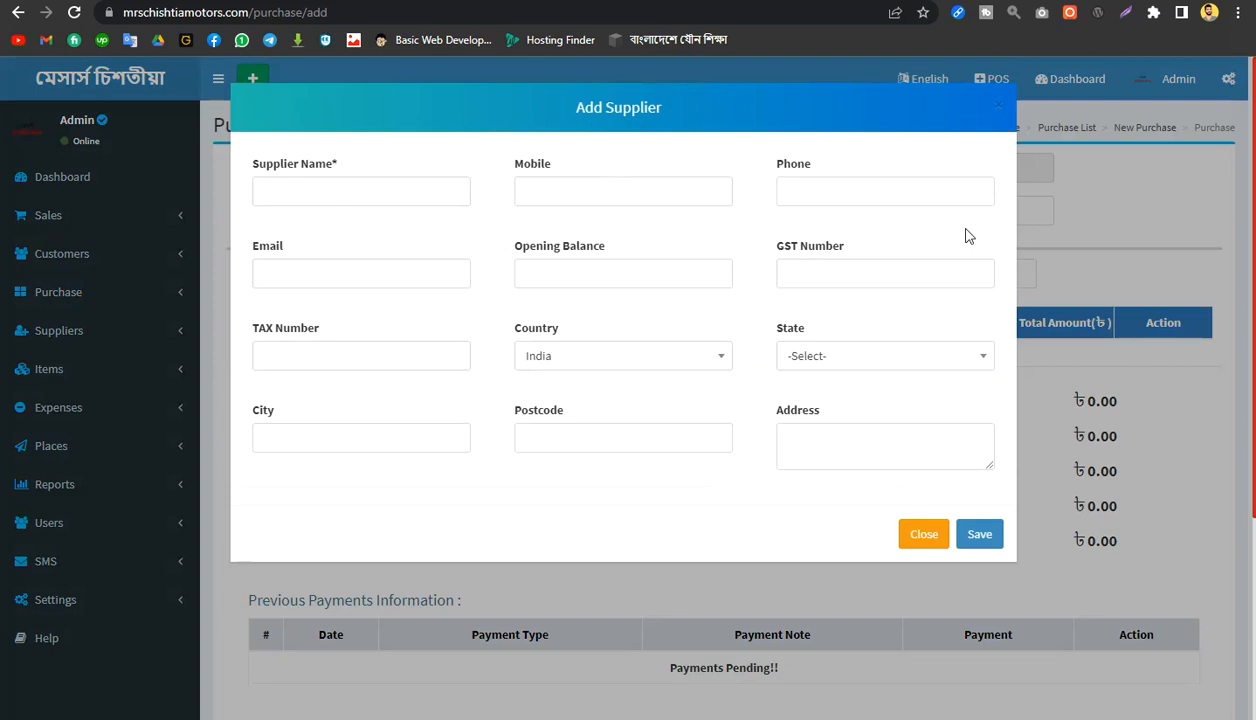
{"action": "left_click", "coordinate": [935, 535]}
{"action": "left_click", "coordinate": [606, 173]}
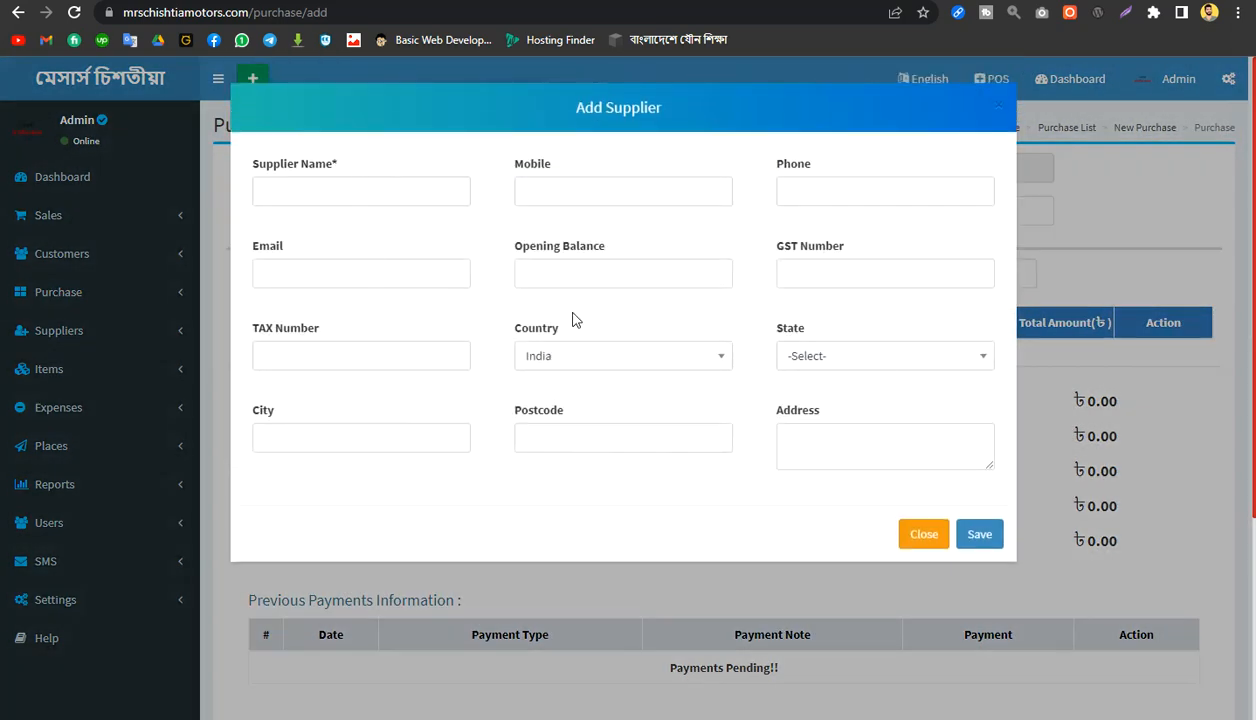
{"action": "left_click", "coordinate": [278, 190]}
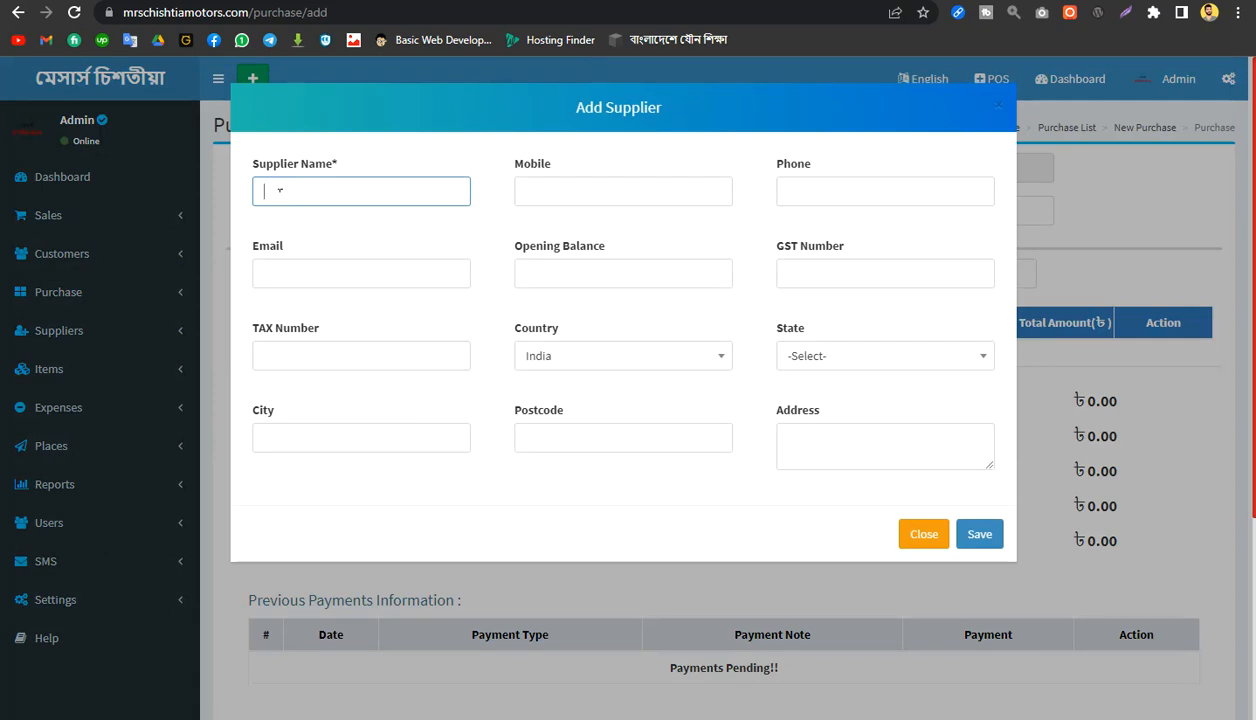
{"action": "type", "text": "Dhaka Bank"}
{"action": "key", "text": "Tab"}
{"action": "type", "text": "01555"}
{"action": "key", "text": "Tab"}
{"action": "type", "text": "45645"}
{"action": "key", "text": "Tab"}
{"action": "key", "text": "Tab"}
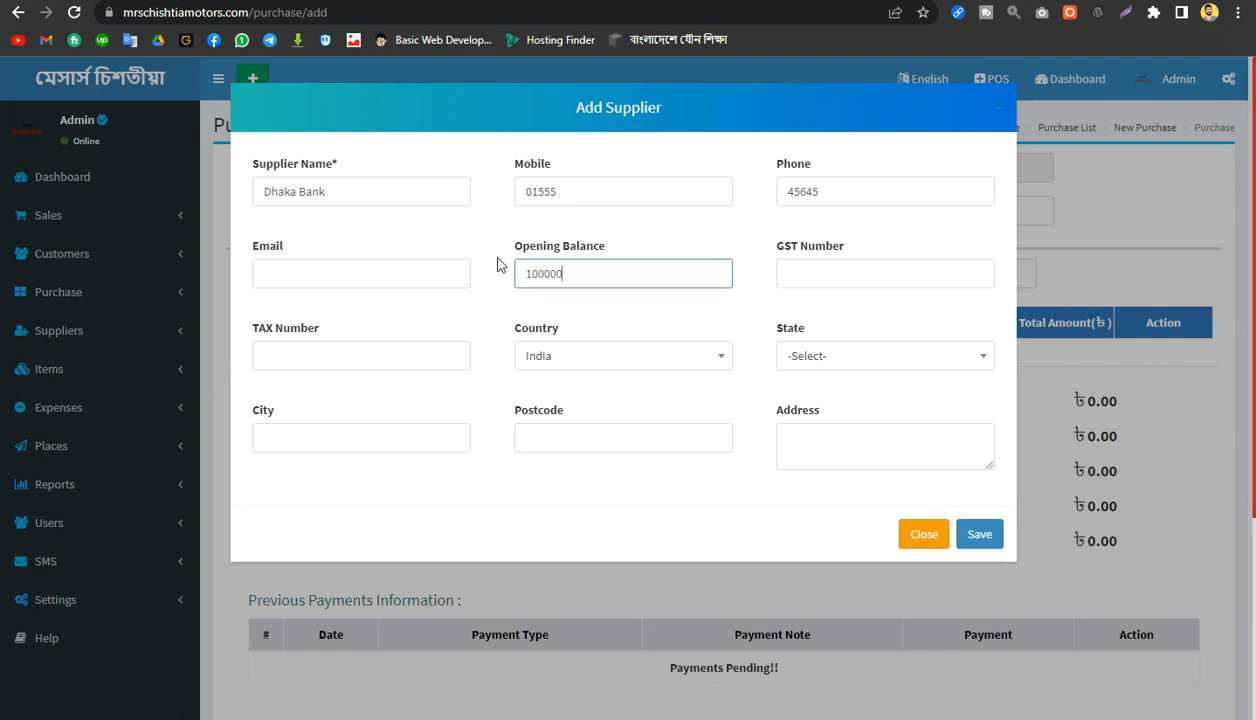
Step: Check the country and state options available for the supplier
{"action": "left_click", "coordinate": [368, 358]}
{"action": "left_click", "coordinate": [604, 365]}
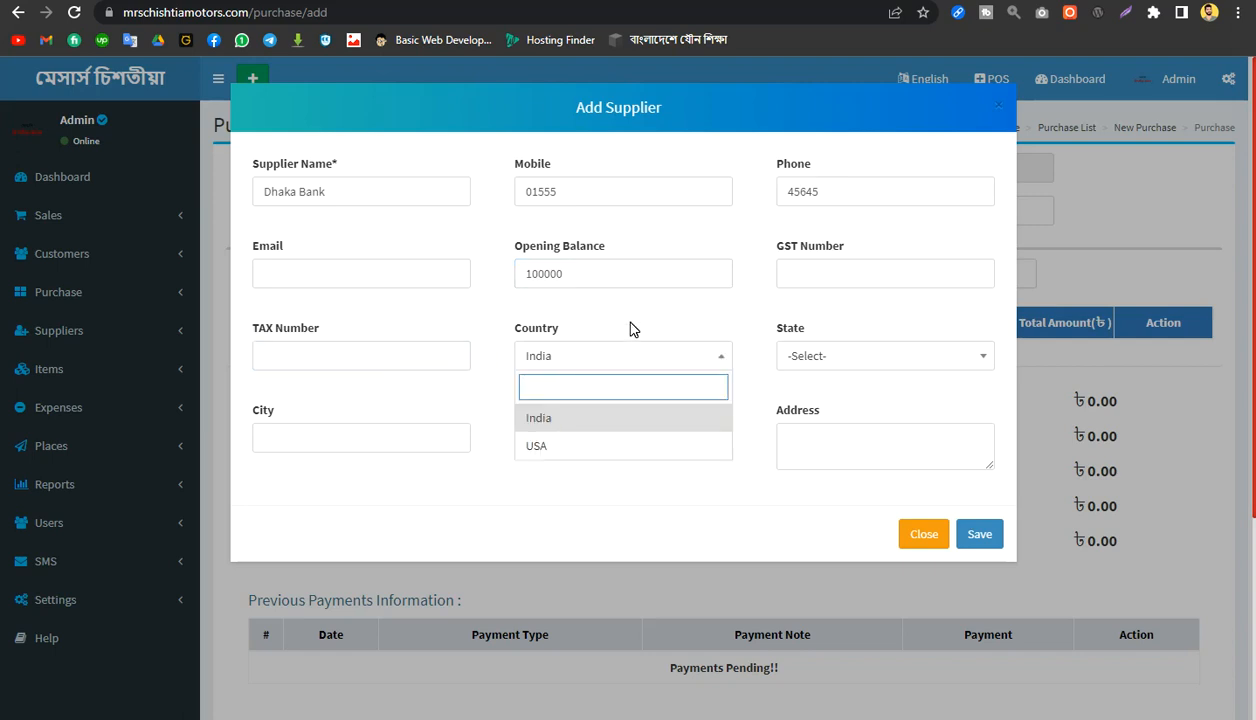
{"action": "left_click", "coordinate": [600, 327]}
{"action": "left_click", "coordinate": [880, 367]}
{"action": "scroll", "coordinate": [891, 434], "scroll_direction": "down", "scroll_amount": 3}
{"action": "scroll", "coordinate": [891, 434], "scroll_direction": "up", "scroll_amount": 3}
{"action": "left_click", "coordinate": [722, 297]}
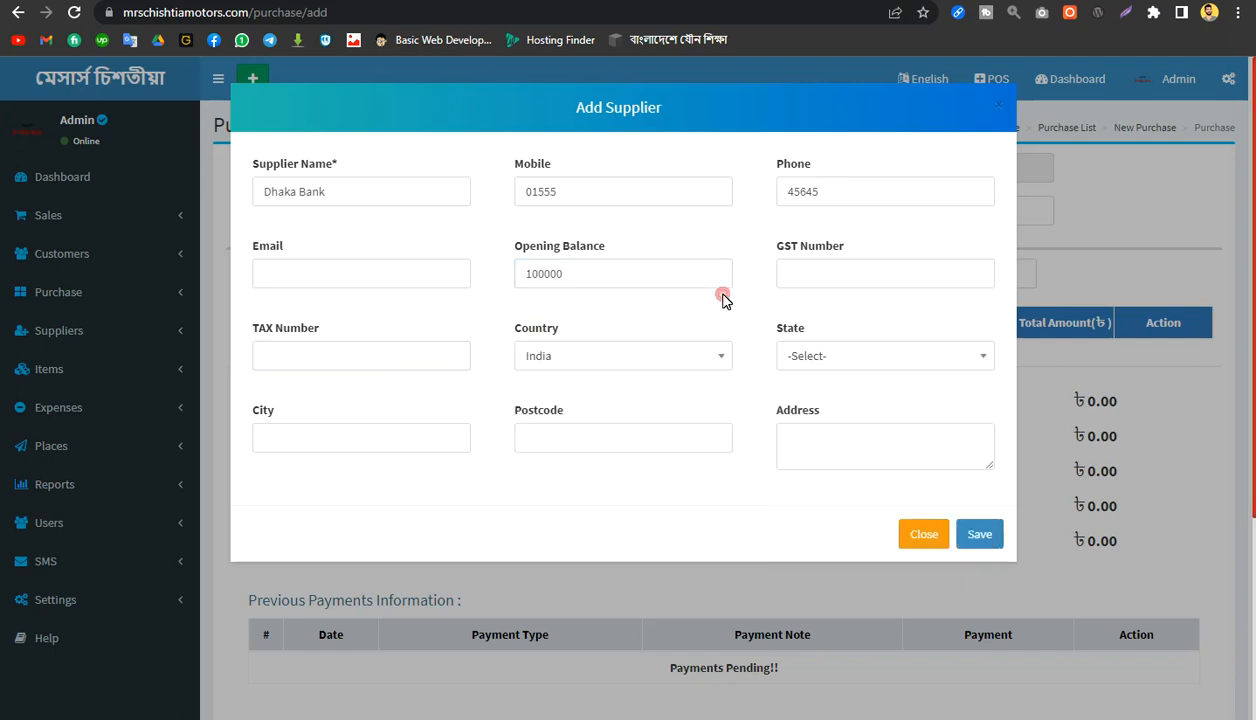
Step: Fill in the supplier's city, postcode and address
{"action": "left_click", "coordinate": [338, 435]}
{"action": "type", "text": "Dahaka"}
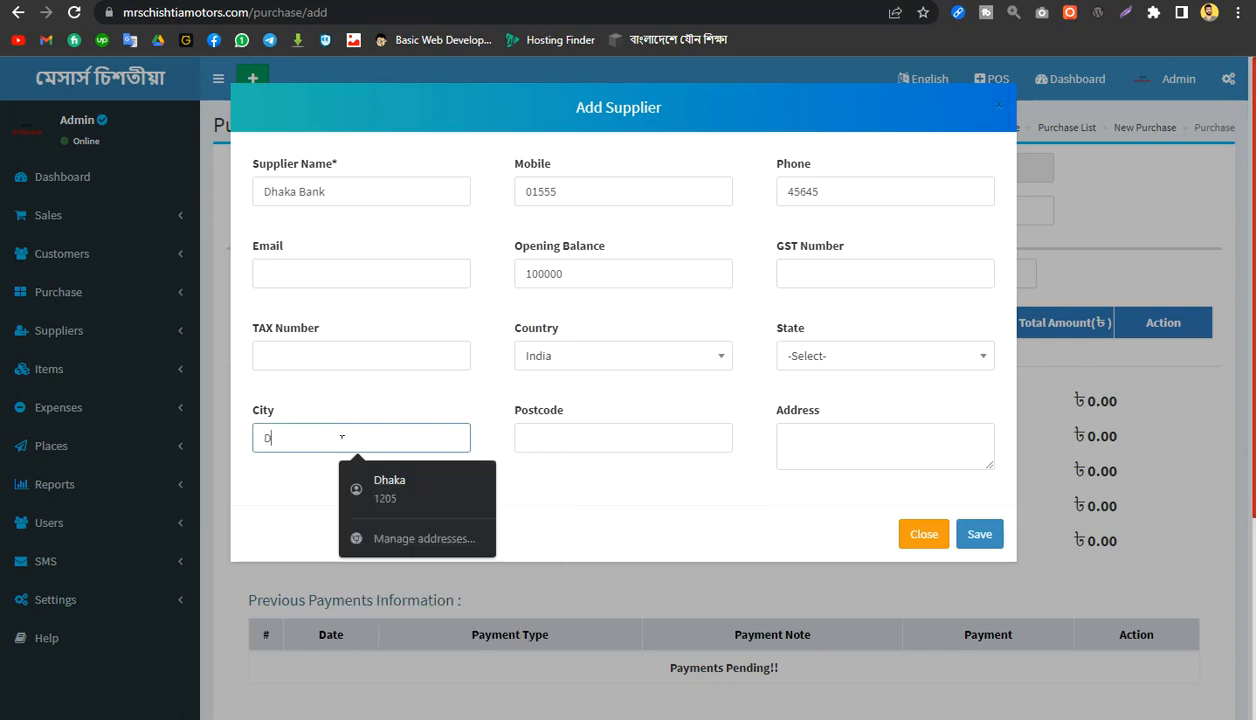
{"action": "key", "text": "BackSpace"}
{"action": "key", "text": "BackSpace"}
{"action": "key", "text": "BackSpace"}
{"action": "key", "text": "BackSpace"}
{"action": "type", "text": "haka"}
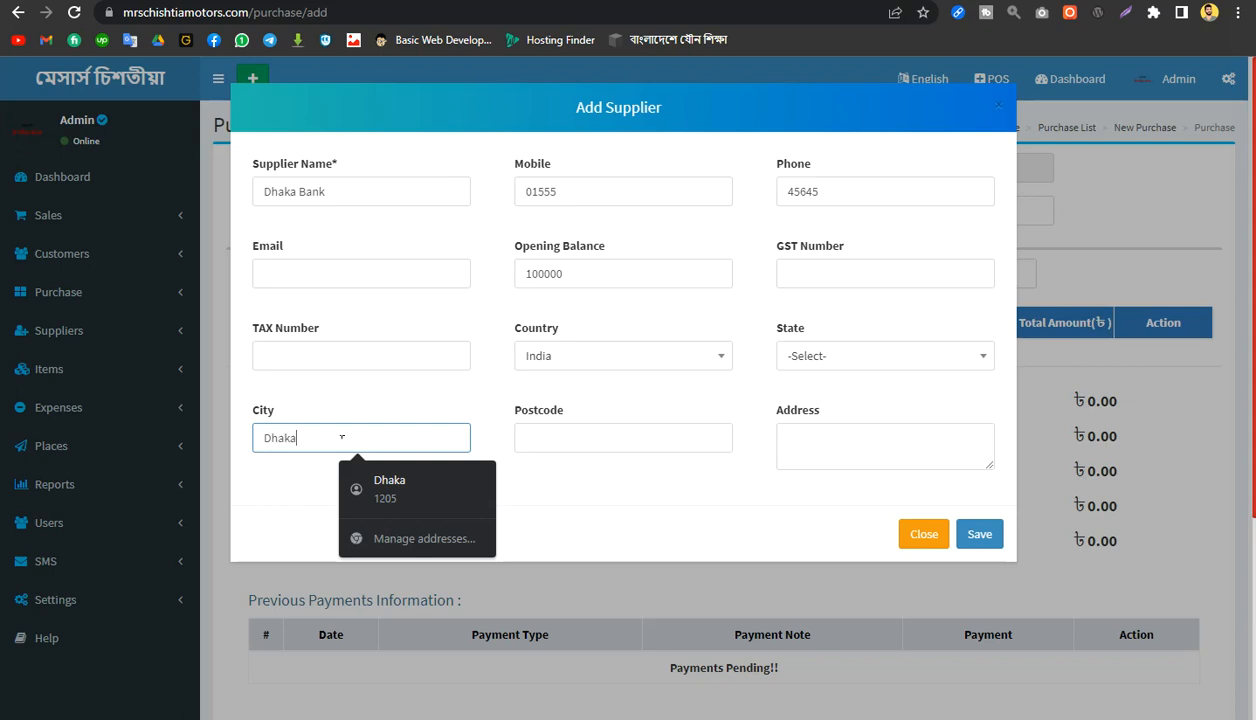
{"action": "key", "text": "Tab"}
{"action": "type", "text": "1450"}
{"action": "key", "text": "Tab"}
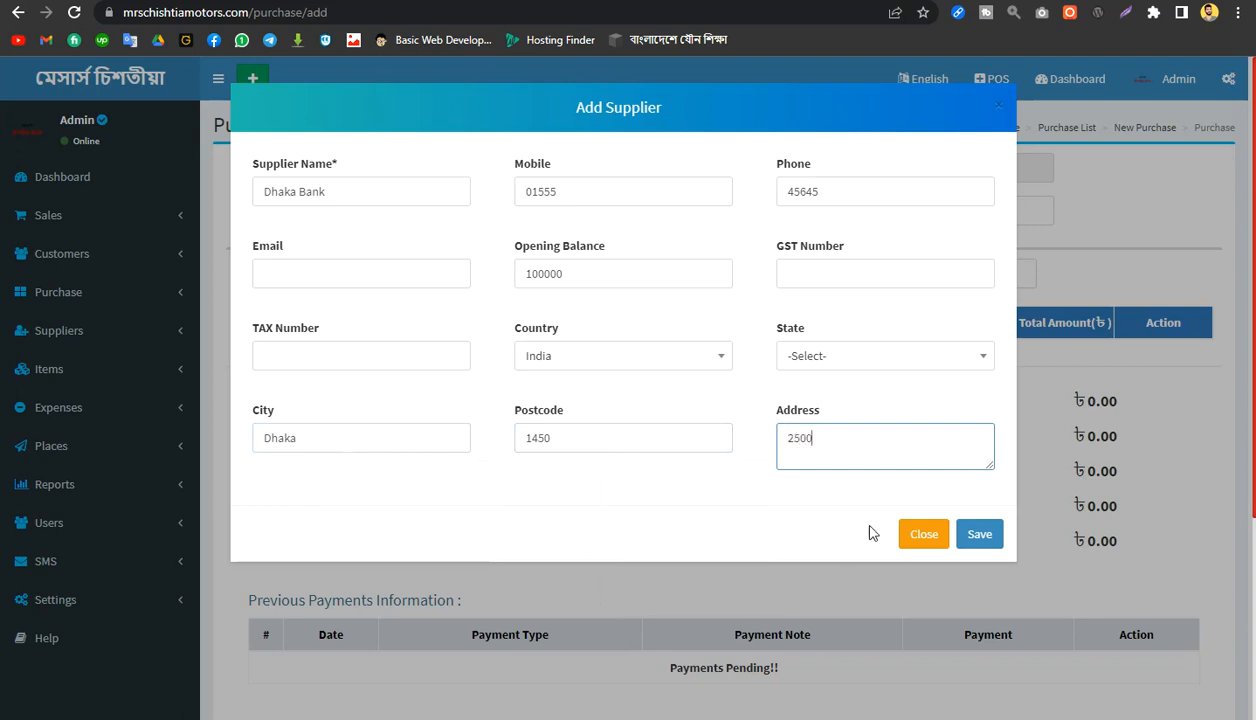
Step: Save the new Dhaka Bank supplier and confirm the save
{"action": "left_click", "coordinate": [978, 535]}
{"action": "left_click", "coordinate": [710, 112]}
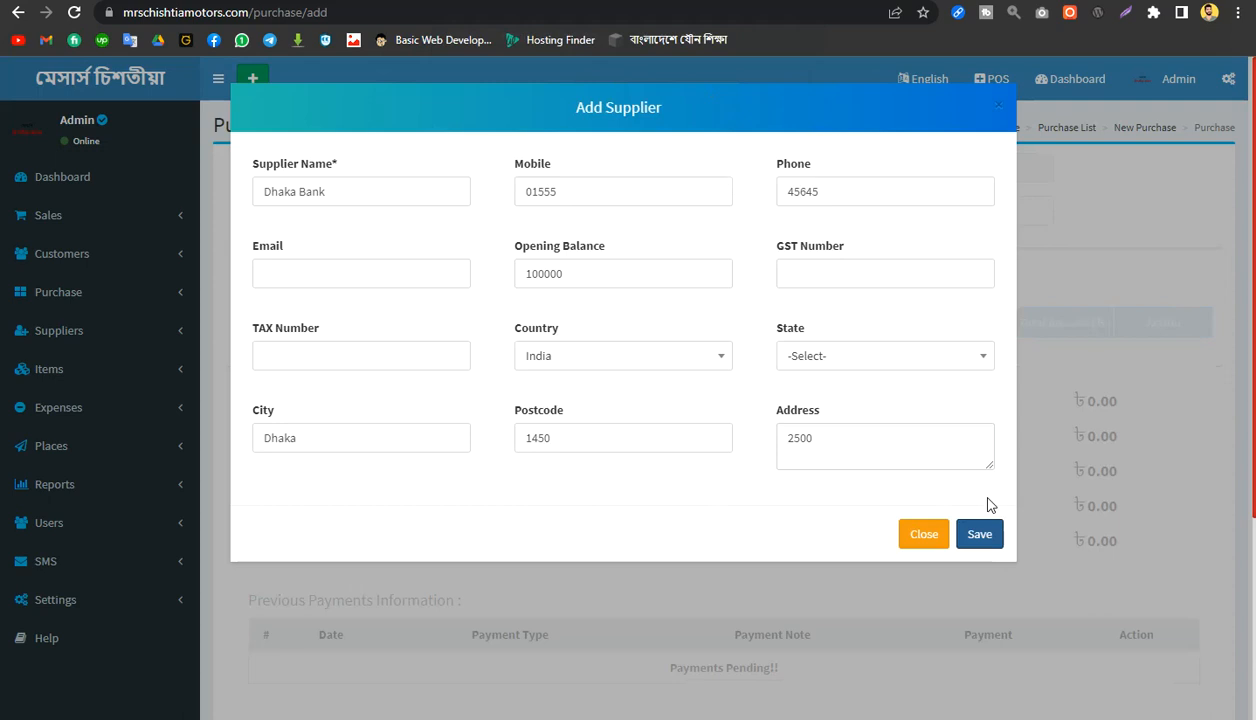
{"action": "left_click", "coordinate": [986, 536]}
{"action": "left_click", "coordinate": [709, 112]}
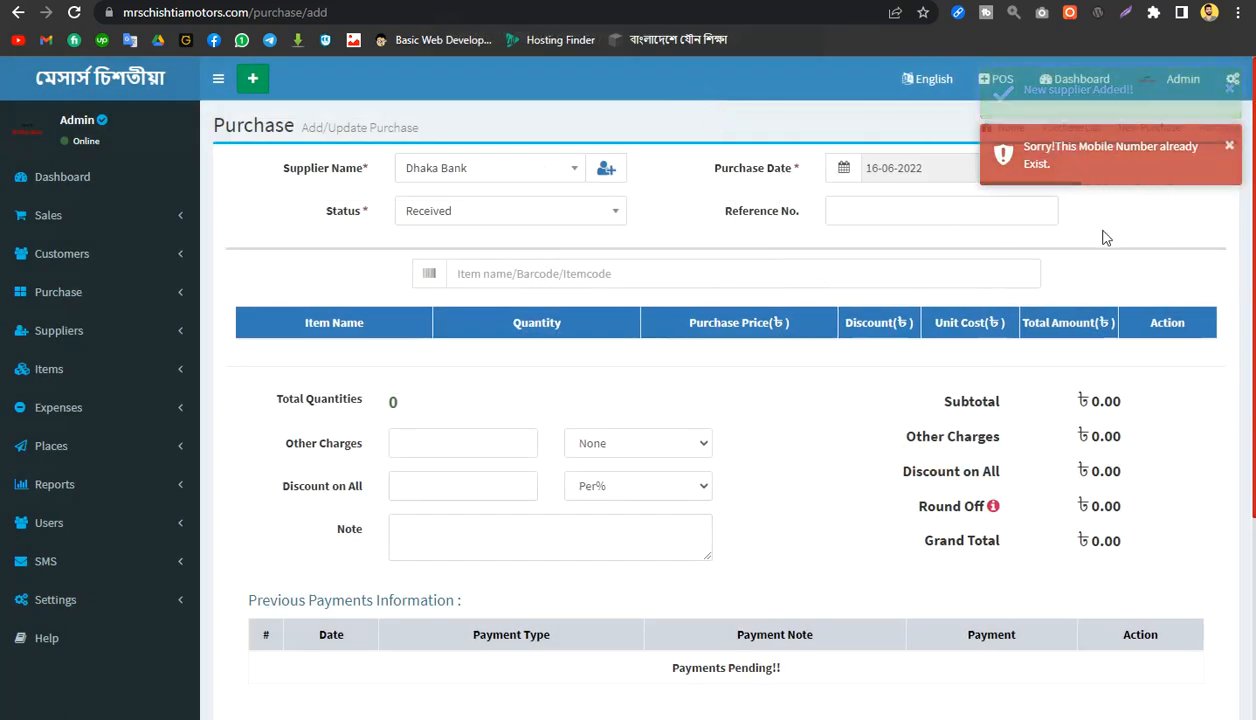
Step: Examine the purchase form's supplier choices, item search field and status options
{"action": "left_click", "coordinate": [490, 172]}
{"action": "left_click", "coordinate": [471, 177]}
{"action": "left_click", "coordinate": [280, 248]}
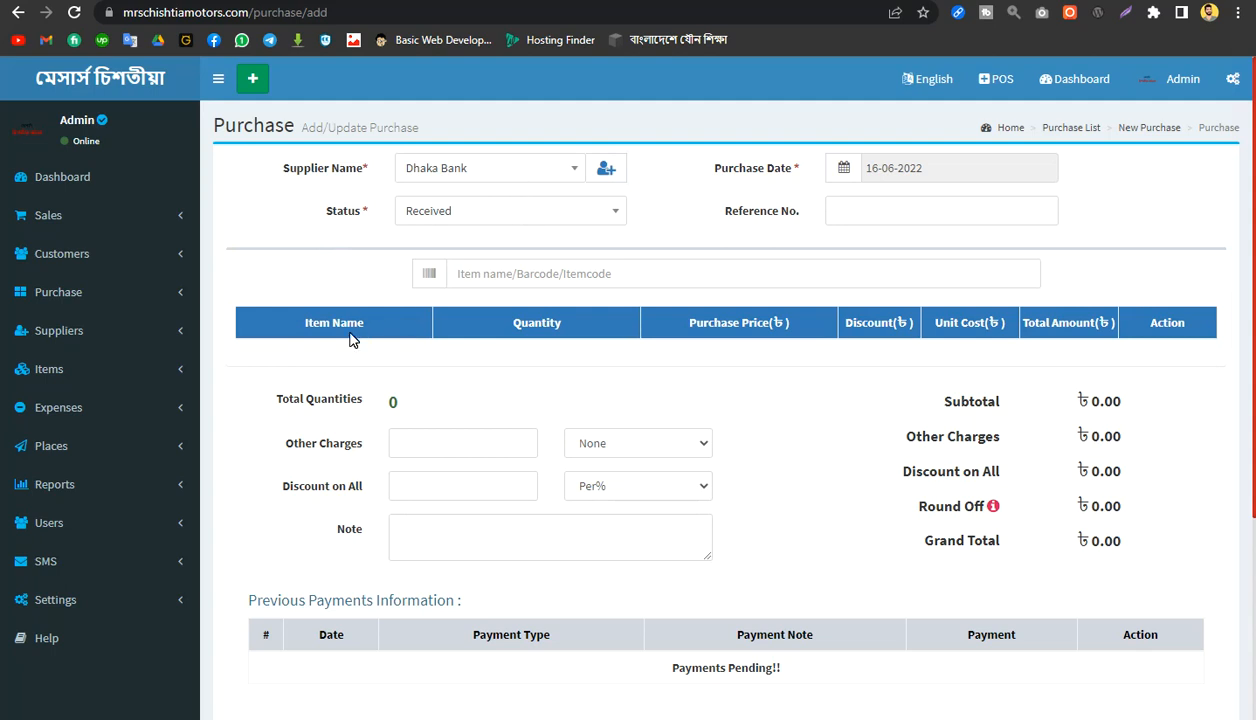
{"action": "left_click", "coordinate": [516, 277]}
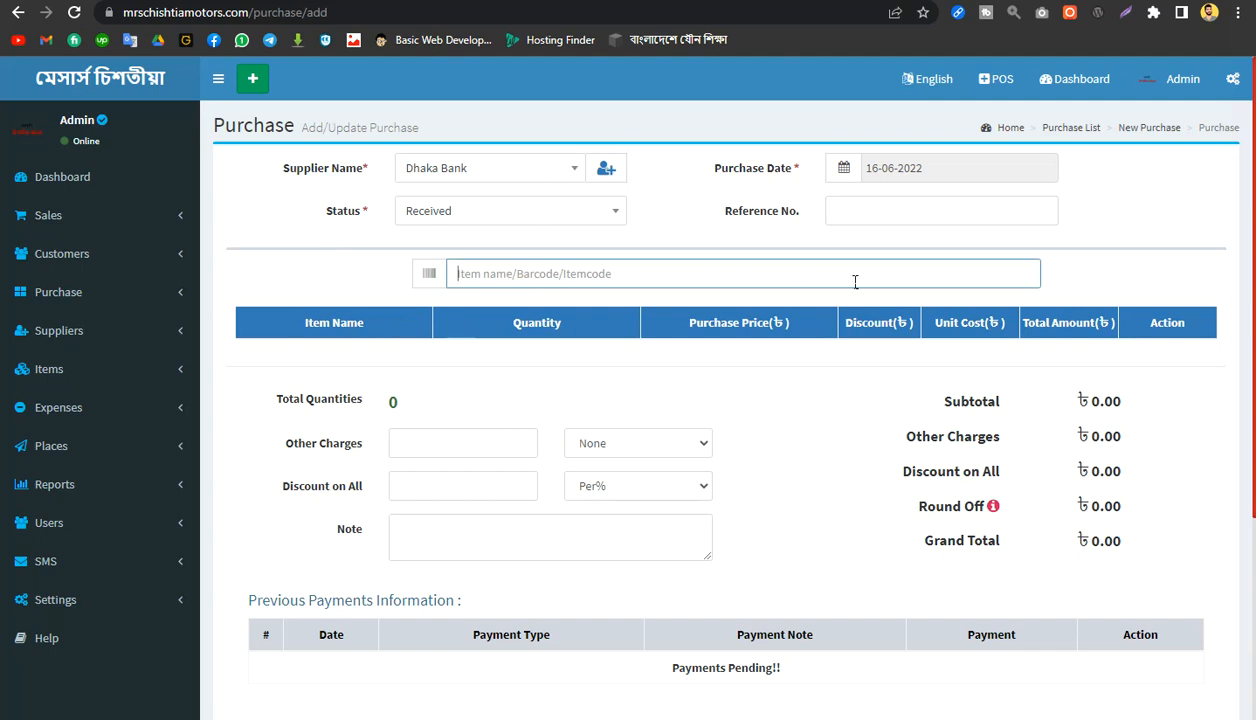
{"action": "left_click", "coordinate": [338, 276]}
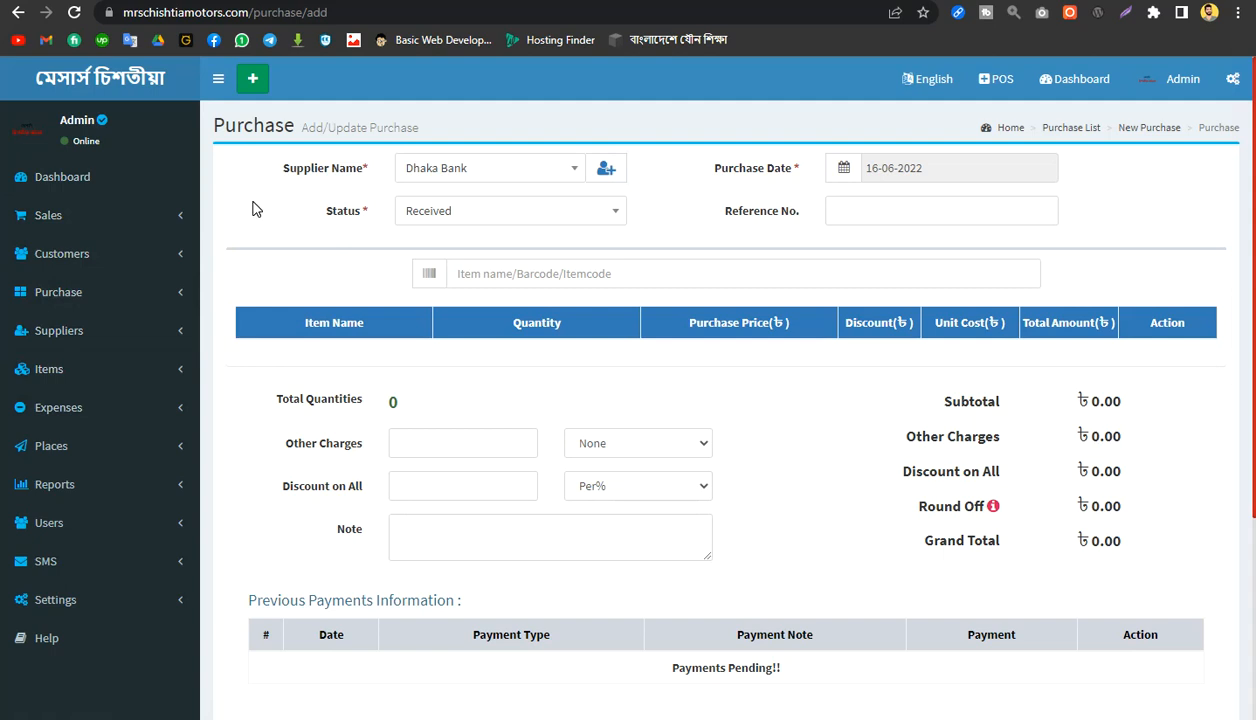
{"action": "left_click", "coordinate": [418, 210]}
{"action": "left_click", "coordinate": [290, 240]}
{"action": "left_click", "coordinate": [480, 212]}
{"action": "left_click", "coordinate": [321, 242]}
Step: Search for items and add BRAKE SHOSE (IT0012) and AIR FILTER to the purchase
{"action": "left_click", "coordinate": [595, 265]}
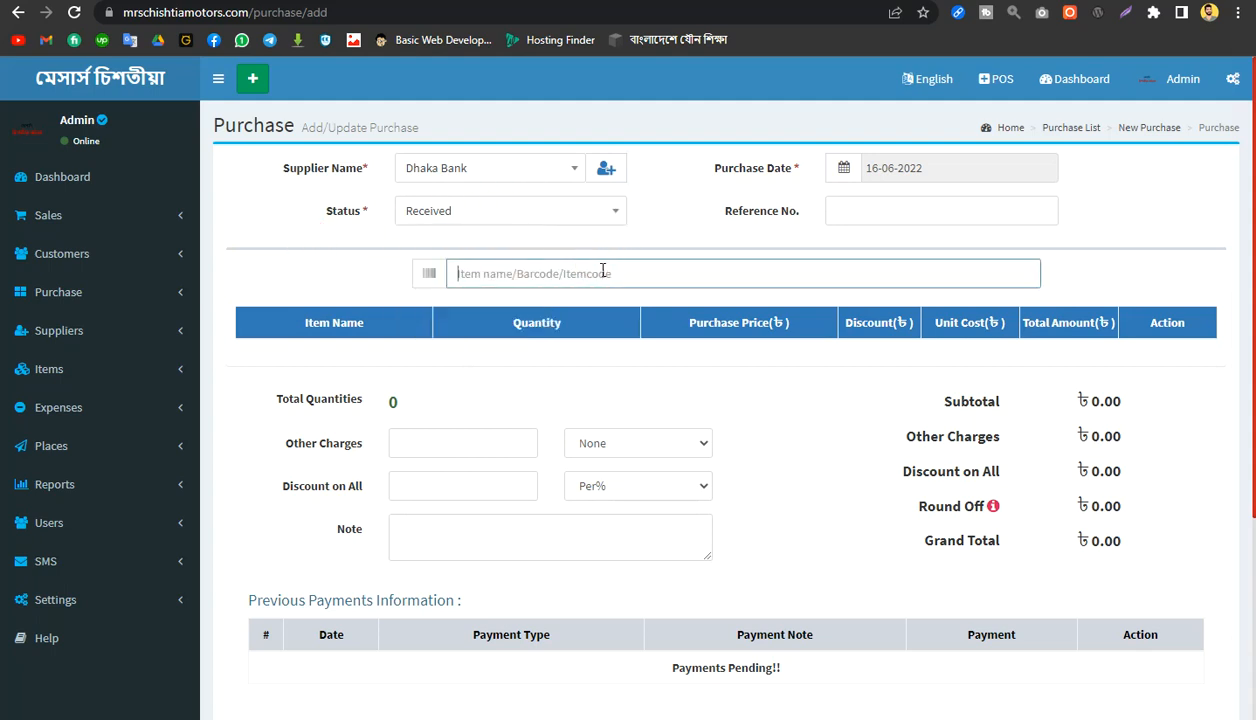
{"action": "type", "text": "s"}
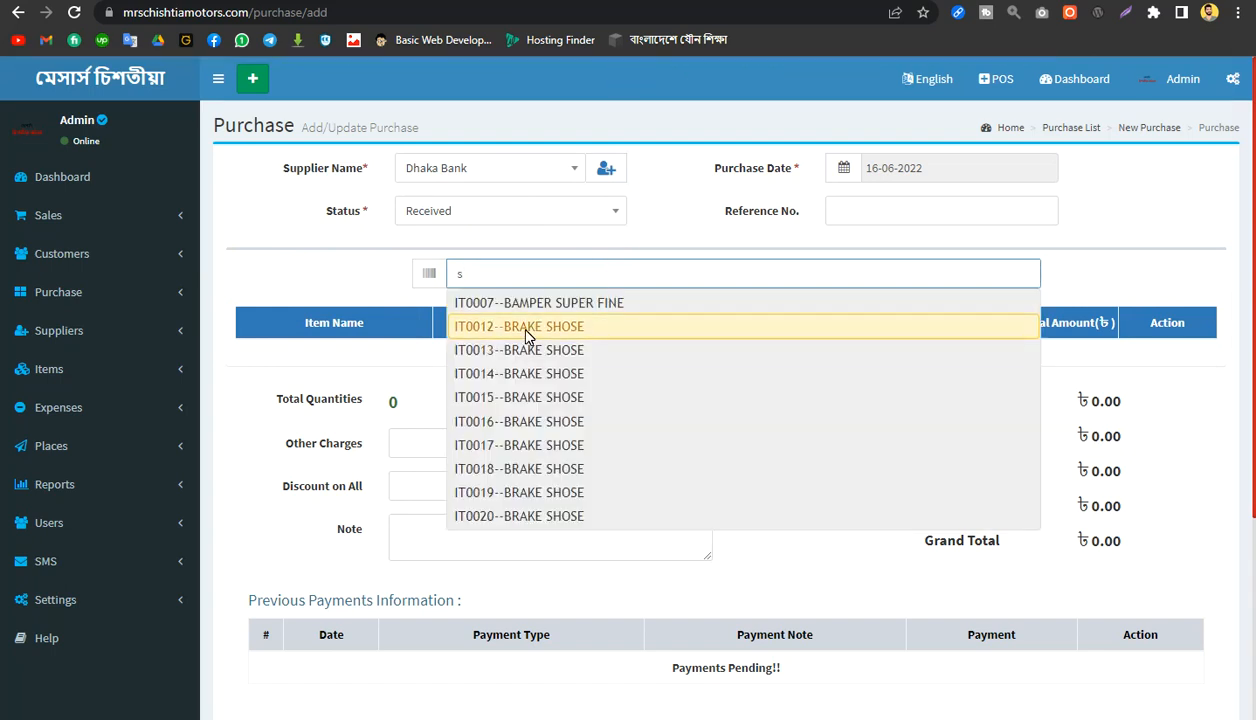
{"action": "left_click", "coordinate": [527, 336]}
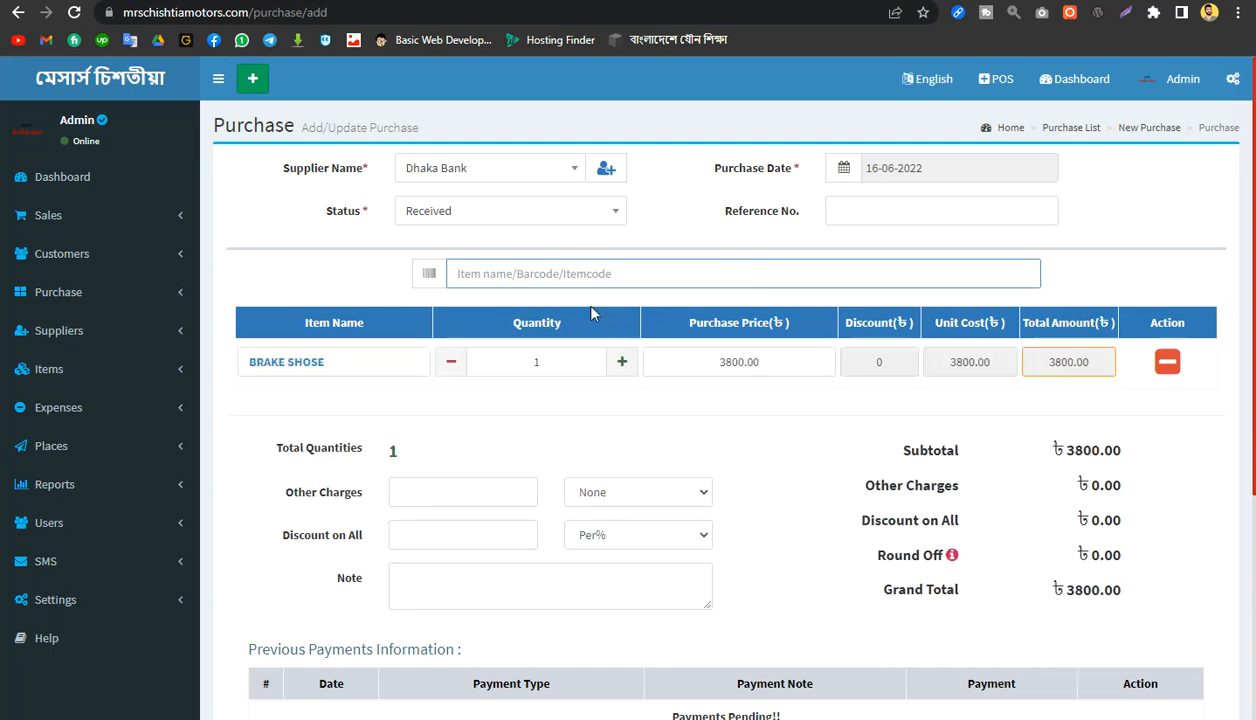
{"action": "left_click", "coordinate": [558, 283]}
{"action": "type", "text": "t"}
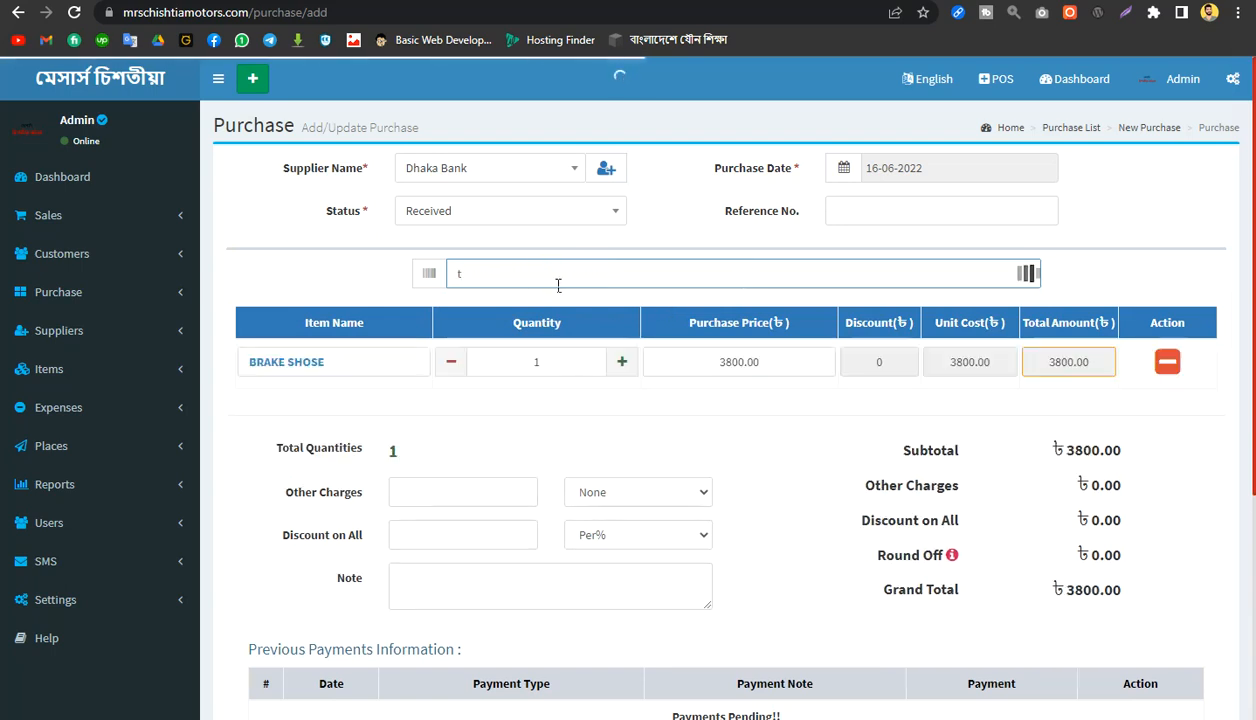
{"action": "left_click", "coordinate": [540, 324]}
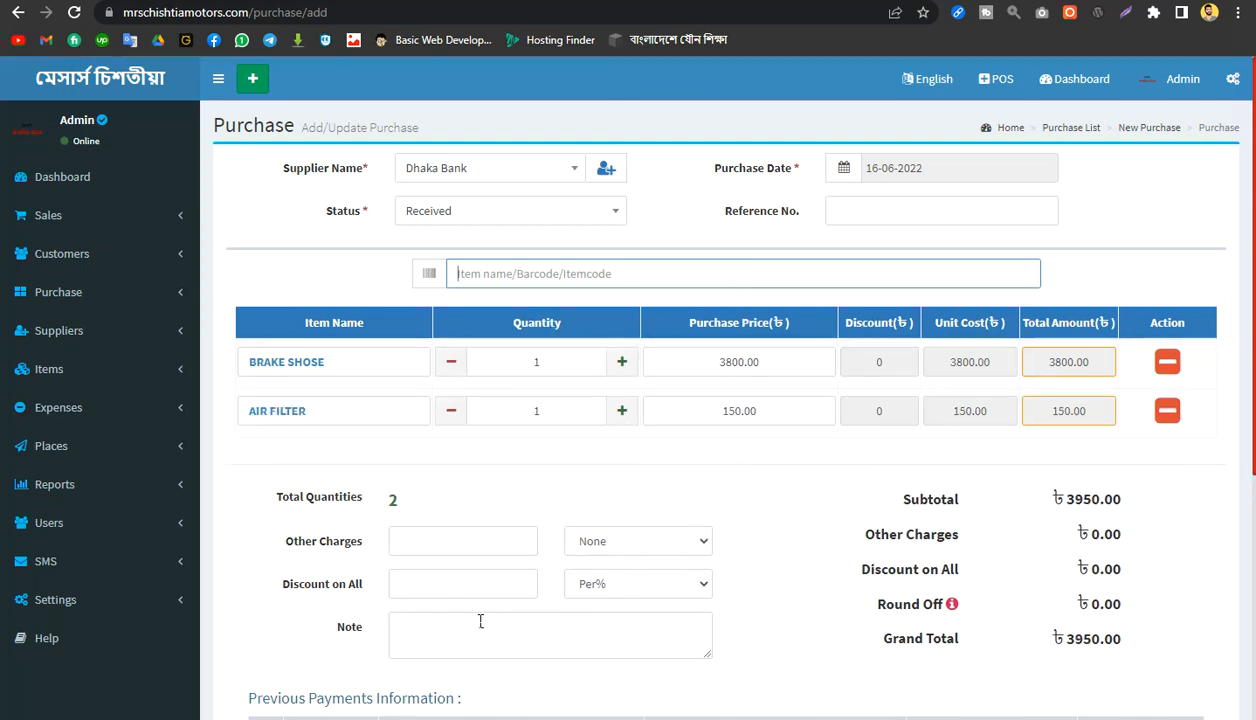
Step: Review the purchase's tax options for other charges, discount types, totals and payment section
{"action": "scroll", "coordinate": [451, 577], "scroll_direction": "down", "scroll_amount": 3}
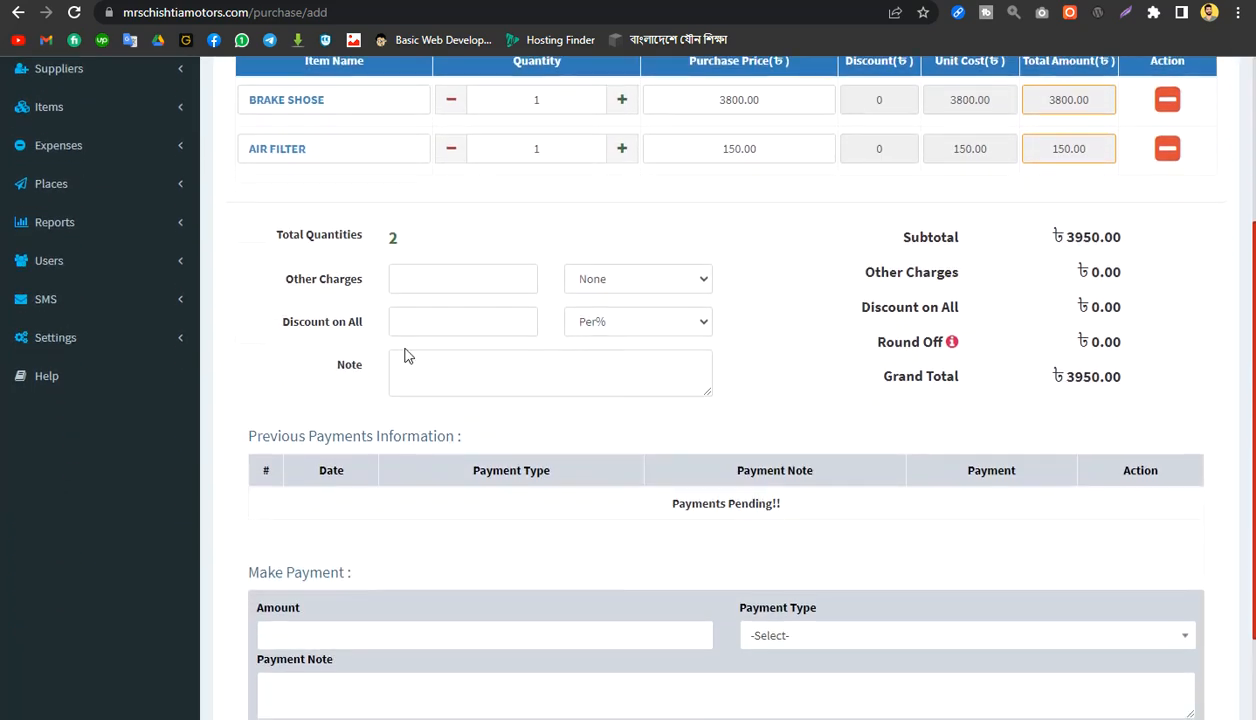
{"action": "left_click", "coordinate": [444, 280]}
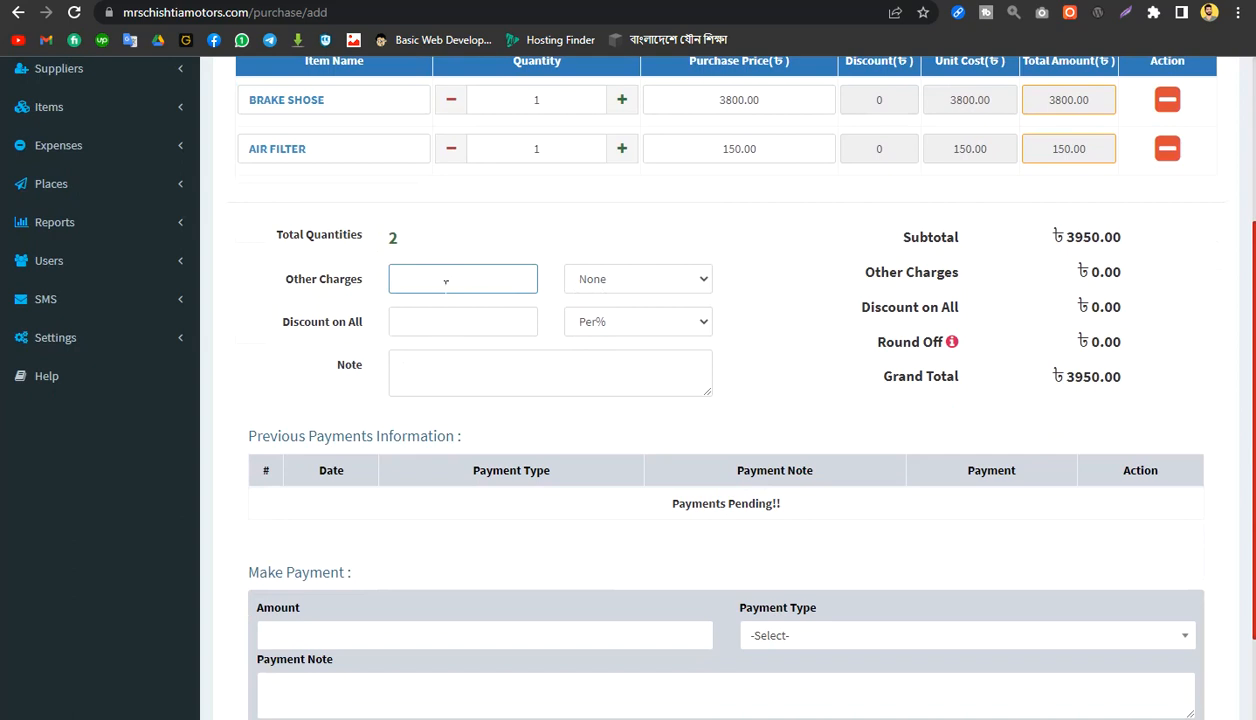
{"action": "left_click", "coordinate": [608, 285]}
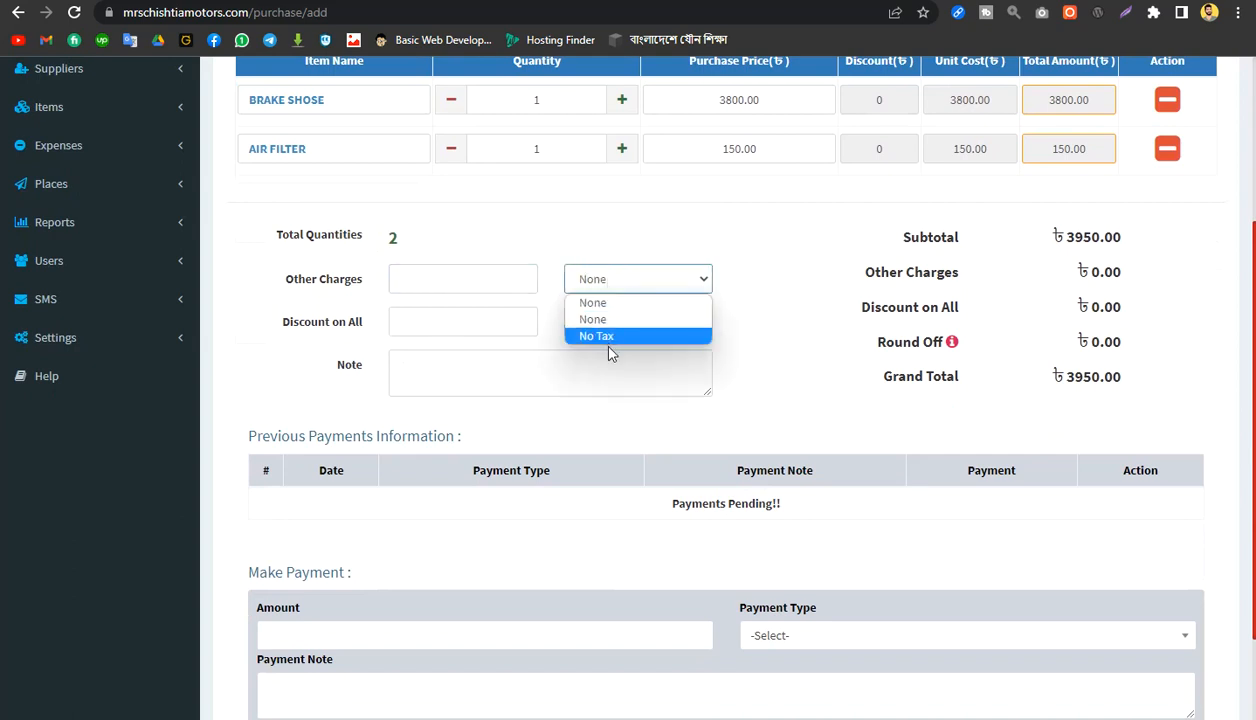
{"action": "left_click", "coordinate": [607, 244]}
{"action": "left_click", "coordinate": [606, 318]}
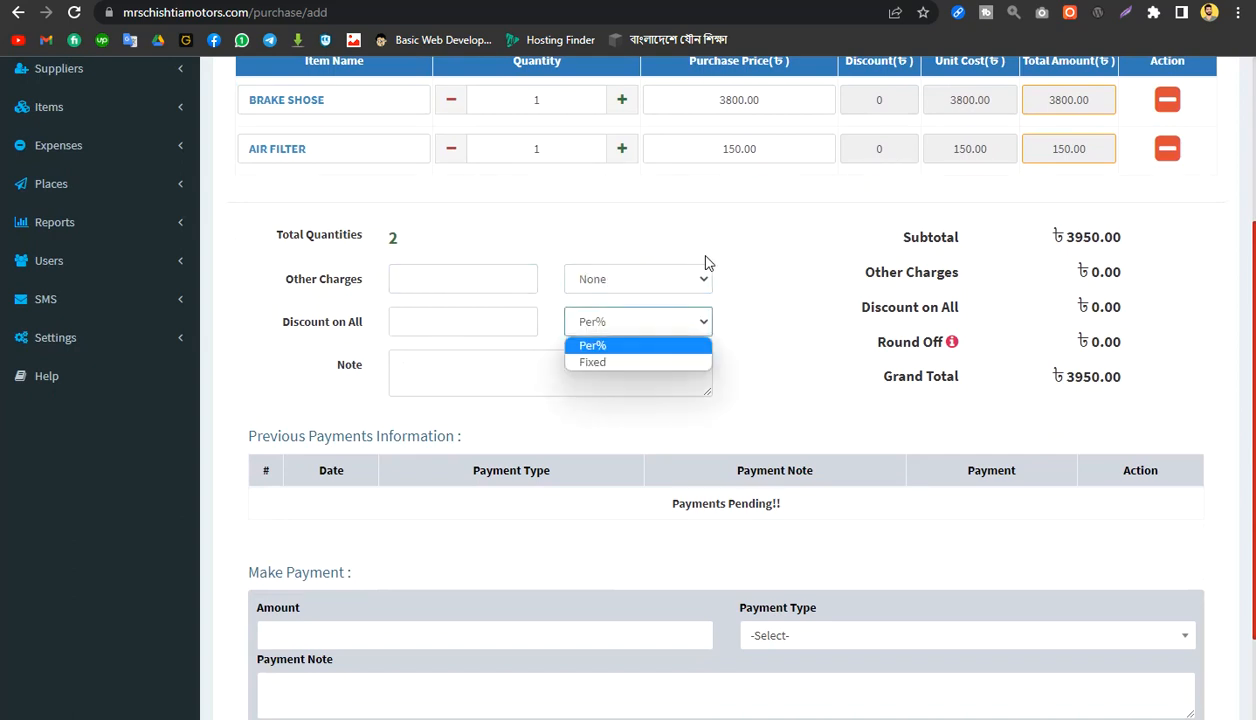
{"action": "left_click", "coordinate": [740, 250]}
{"action": "scroll", "coordinate": [750, 253], "scroll_direction": "down", "scroll_amount": 2}
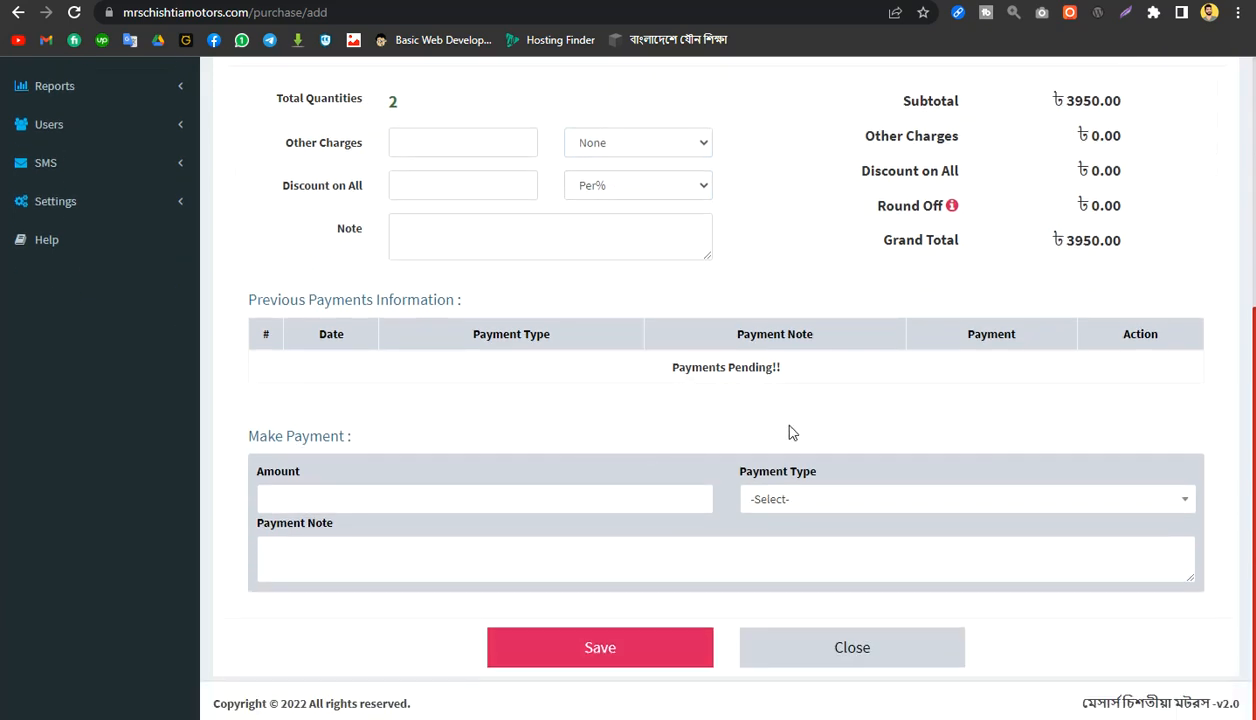
{"action": "scroll", "coordinate": [790, 432], "scroll_direction": "up", "scroll_amount": 4}
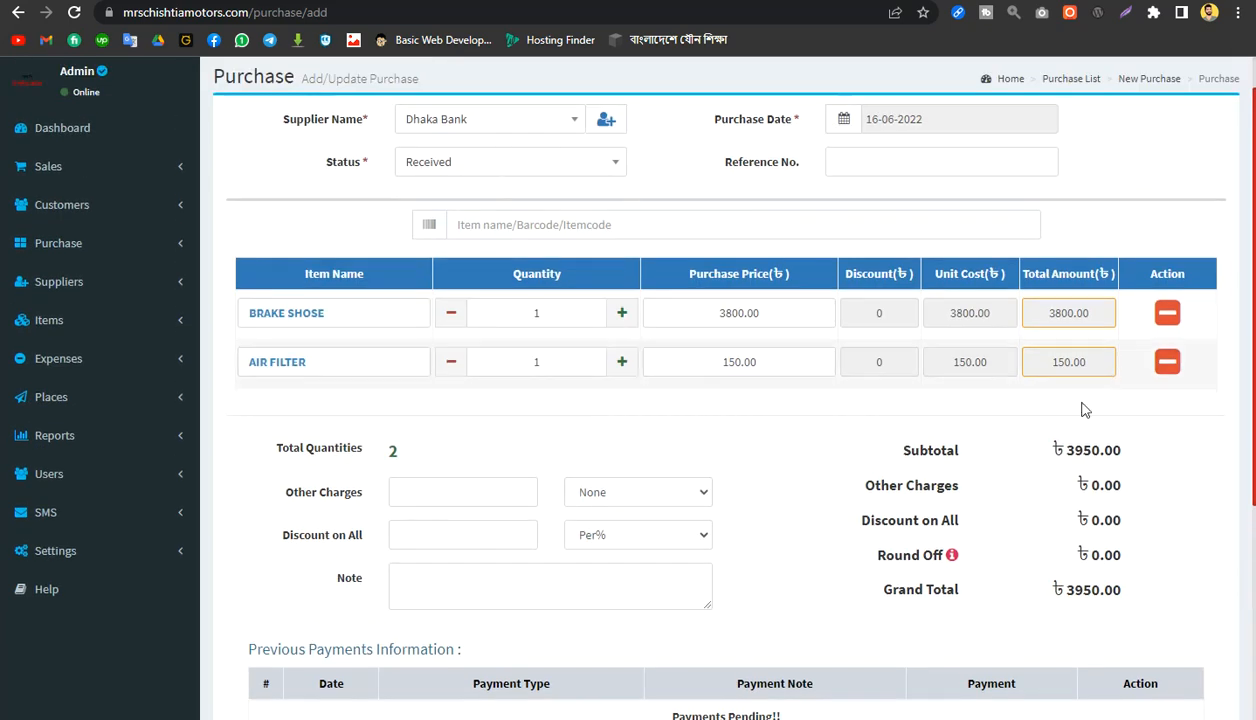
{"action": "scroll", "coordinate": [782, 457], "scroll_direction": "down", "scroll_amount": 2}
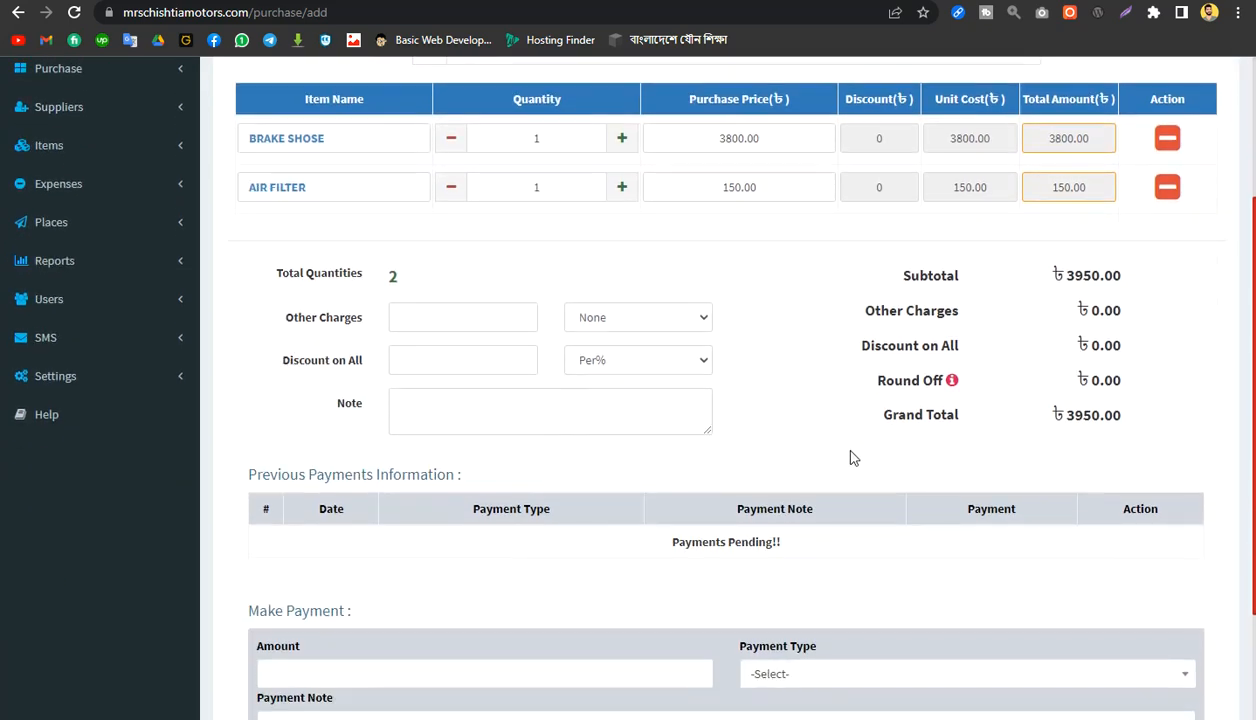
Step: Add a cash payment of 3000 to the purchase and save the record
{"action": "scroll", "coordinate": [1142, 430], "scroll_direction": "down", "scroll_amount": 2}
{"action": "left_click", "coordinate": [805, 500]}
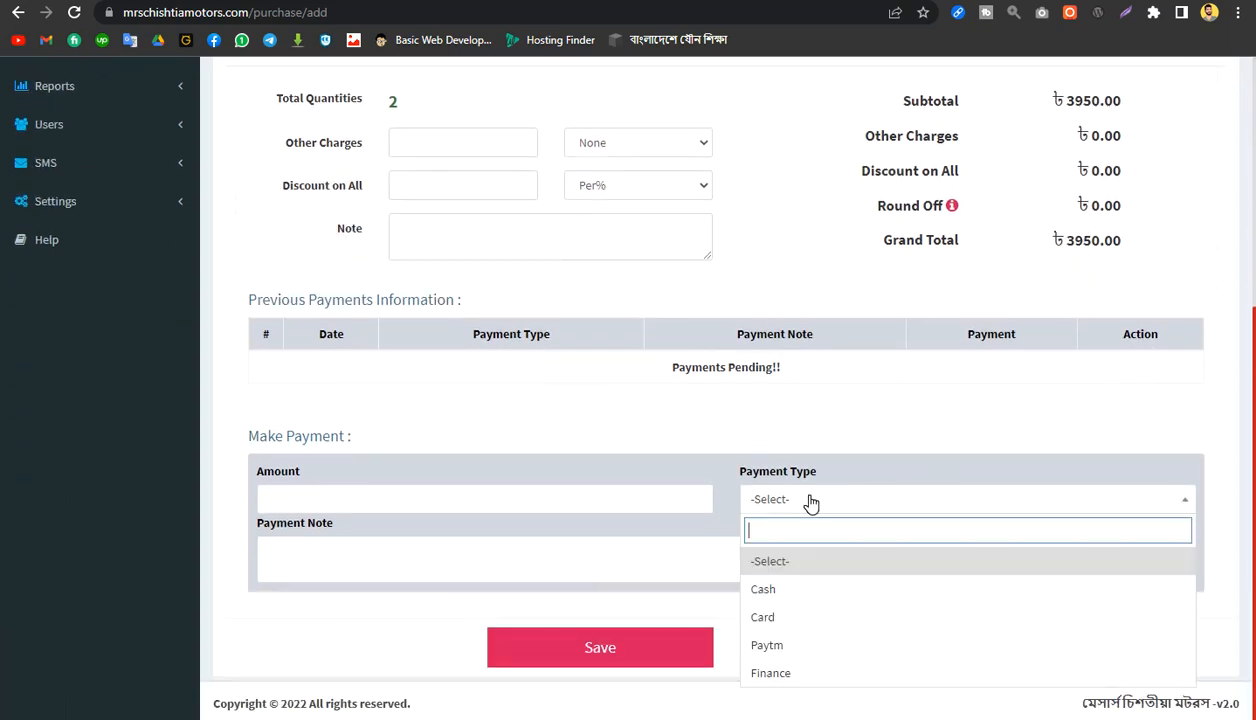
{"action": "left_click", "coordinate": [798, 592]}
{"action": "left_click", "coordinate": [457, 503]}
{"action": "type", "text": "3950"}
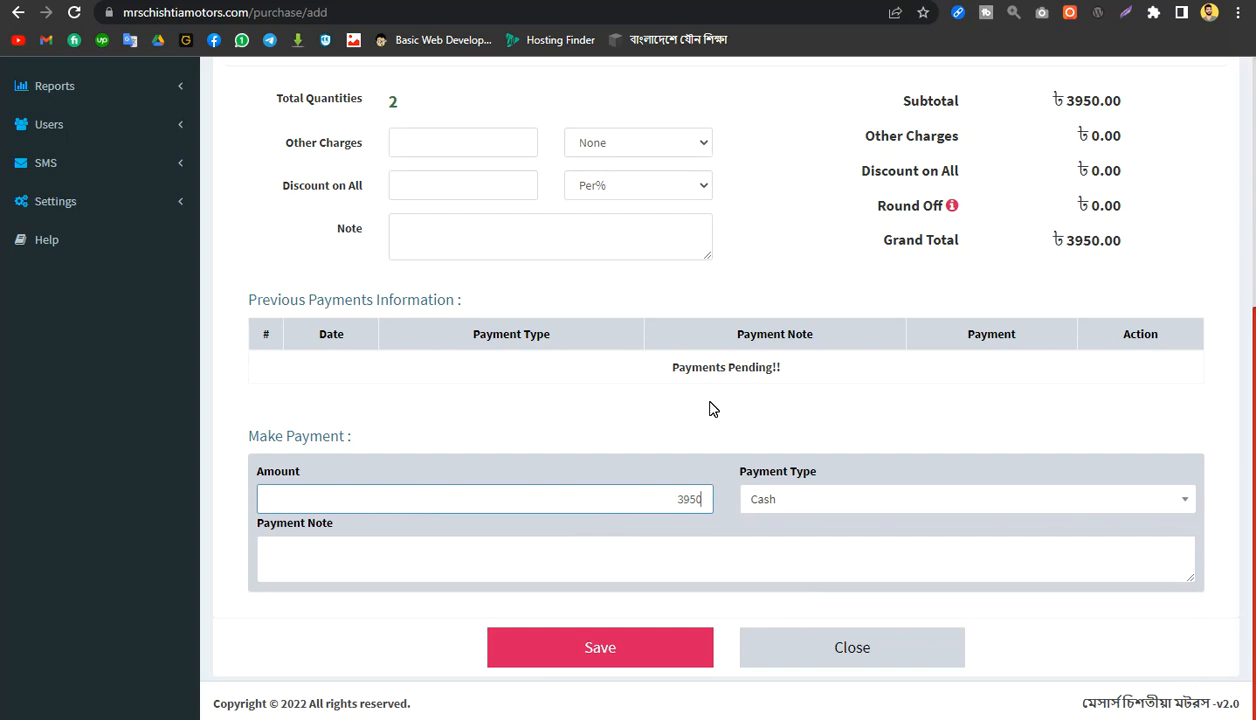
{"action": "key", "text": "BackSpace"}
{"action": "key", "text": "BackSpace"}
{"action": "key", "text": "BackSpace"}
{"action": "type", "text": "000"}
{"action": "left_click", "coordinate": [639, 652]}
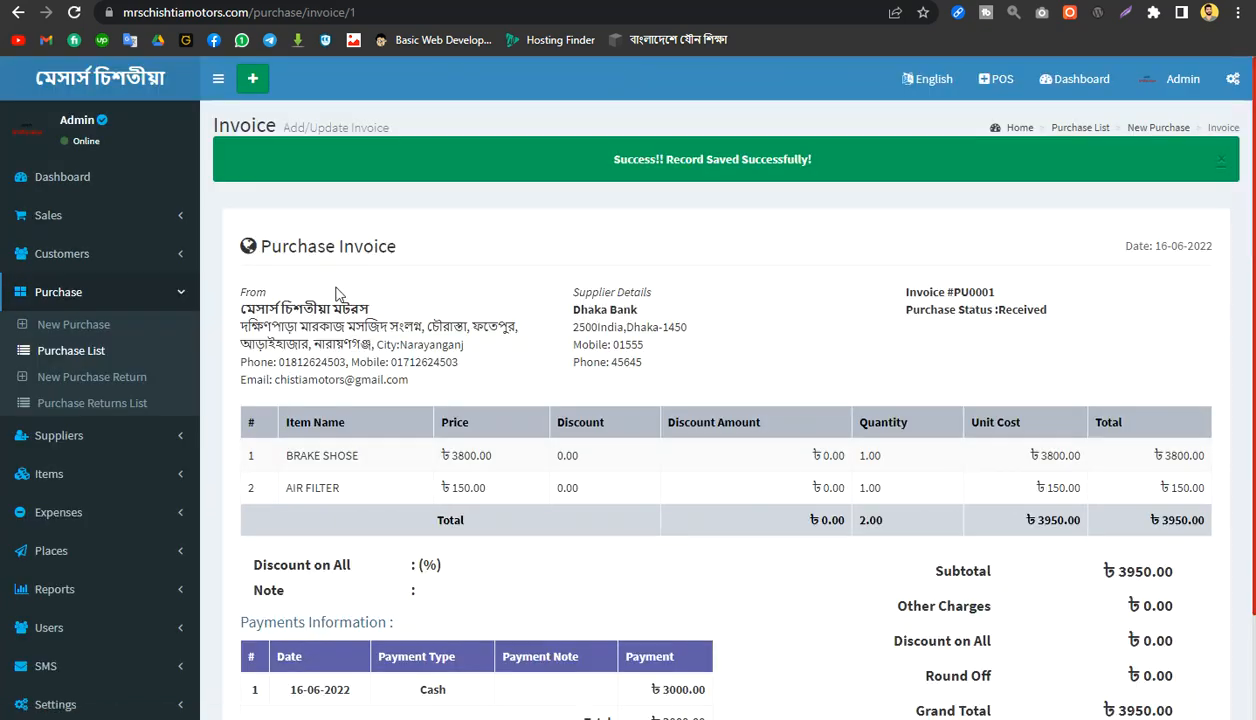
Step: Review the item lines, unit costs, subtotal and grand total on the saved purchase invoice
{"action": "scroll", "coordinate": [940, 262], "scroll_direction": "down", "scroll_amount": 2}
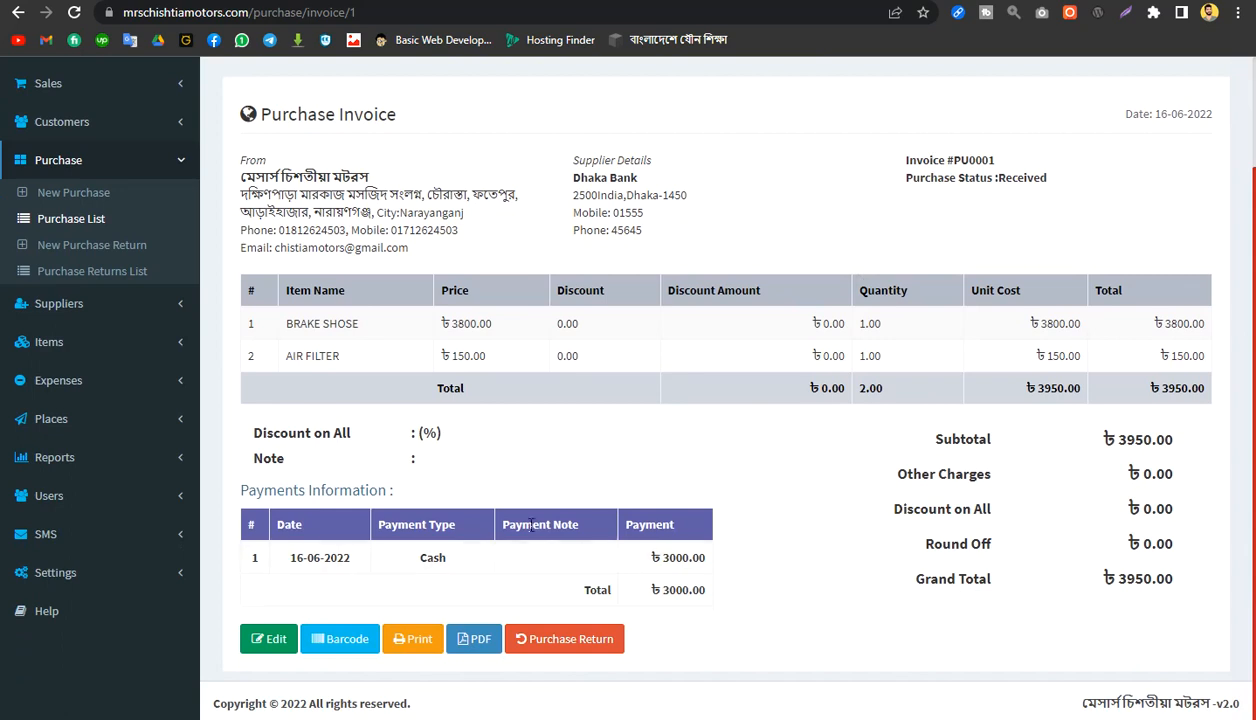
{"action": "scroll", "coordinate": [860, 432], "scroll_direction": "up", "scroll_amount": 2}
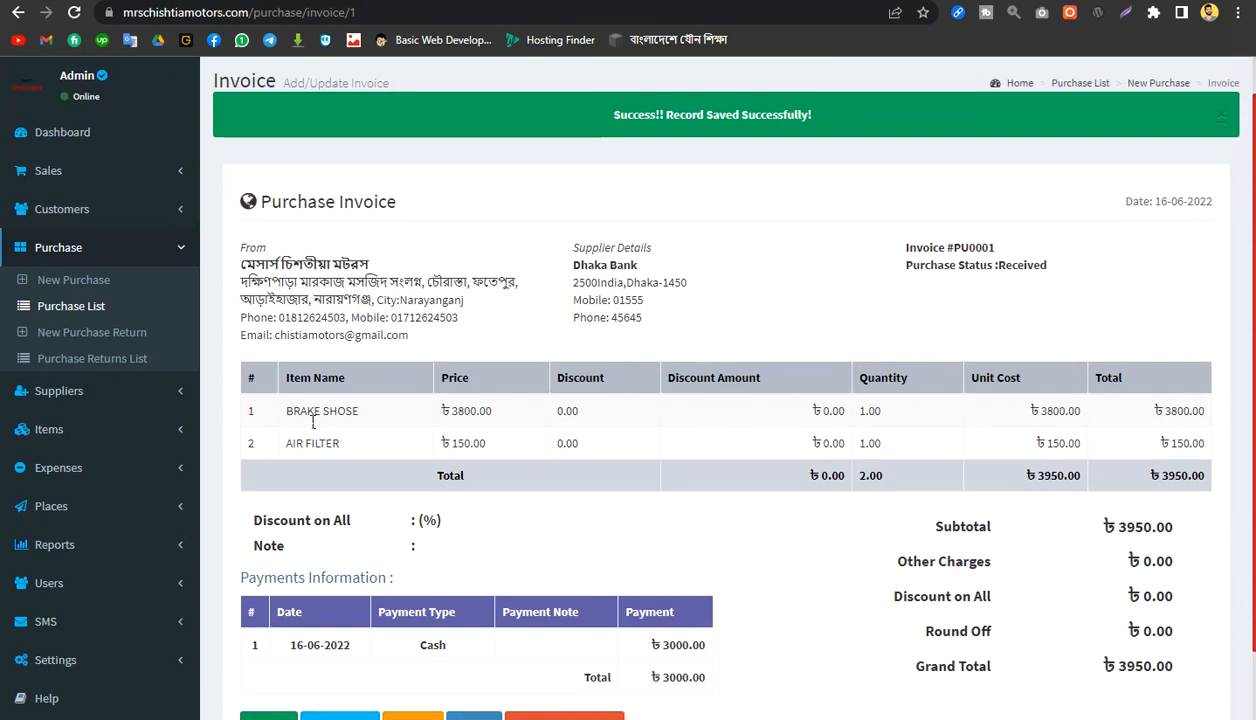
{"action": "left_click_drag", "start_coordinate": [295, 416], "coordinate": [326, 438]}
{"action": "left_click", "coordinate": [750, 420]}
{"action": "left_click_drag", "start_coordinate": [1008, 414], "coordinate": [1191, 443]}
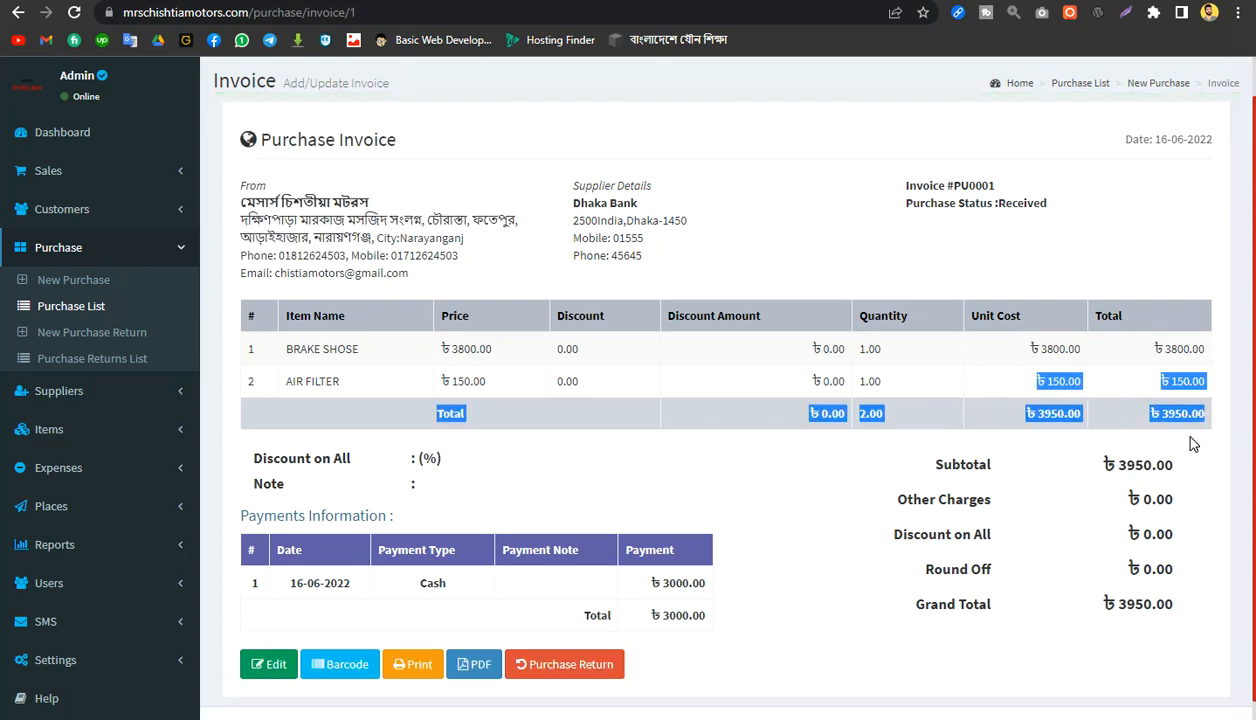
{"action": "left_click_drag", "start_coordinate": [1072, 465], "coordinate": [1160, 464]}
{"action": "left_click", "coordinate": [1102, 615]}
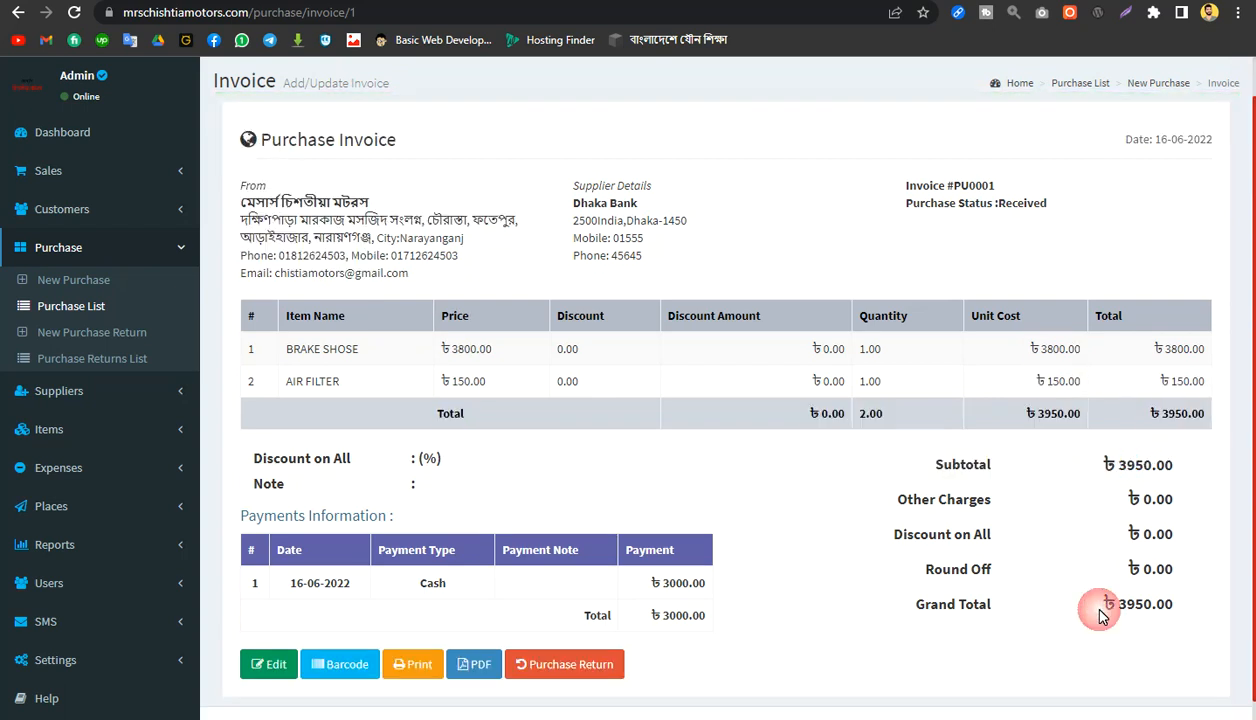
Step: Examine the payment recorded in the purchase invoice's payments information
{"action": "scroll", "coordinate": [1100, 615], "scroll_direction": "down", "scroll_amount": 1}
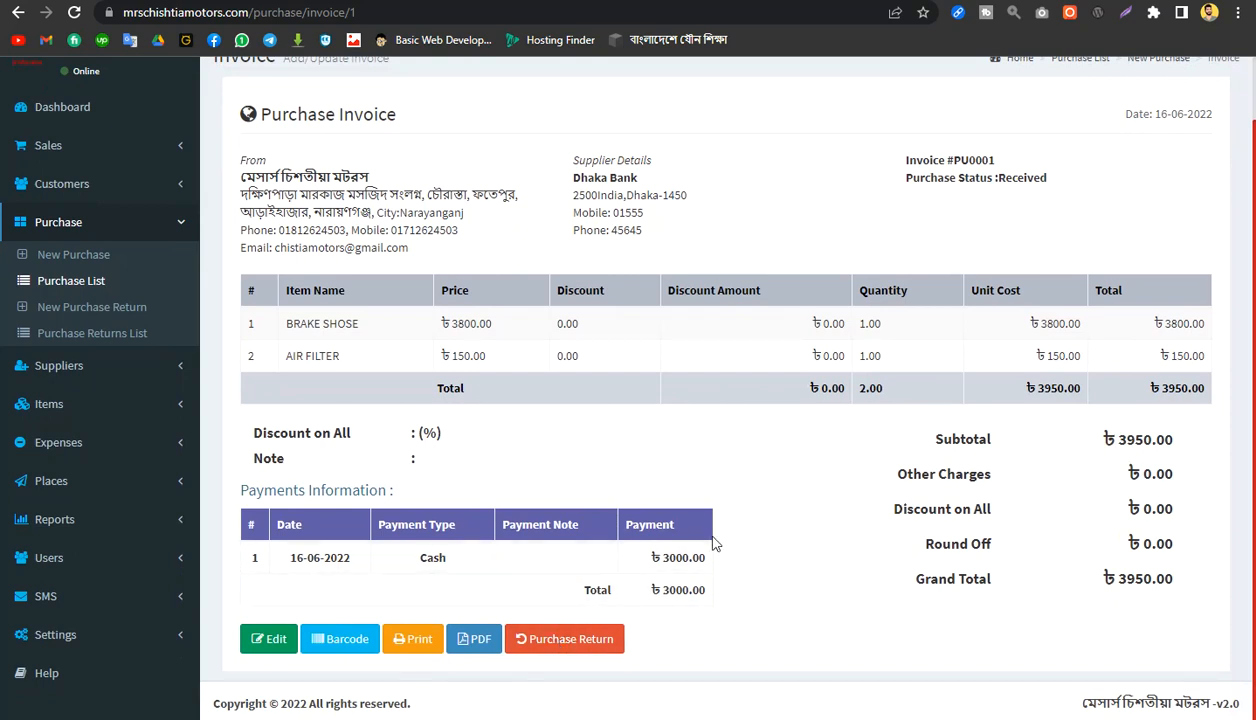
{"action": "left_click_drag", "start_coordinate": [648, 558], "coordinate": [763, 561]}
{"action": "left_click", "coordinate": [790, 545]}
{"action": "left_click_drag", "start_coordinate": [652, 558], "coordinate": [785, 549]}
{"action": "left_click", "coordinate": [785, 550]}
{"action": "scroll", "coordinate": [788, 553], "scroll_direction": "up", "scroll_amount": 1}
{"action": "scroll", "coordinate": [788, 553], "scroll_direction": "down", "scroll_amount": 1}
{"action": "scroll", "coordinate": [866, 290], "scroll_direction": "up", "scroll_amount": 2}
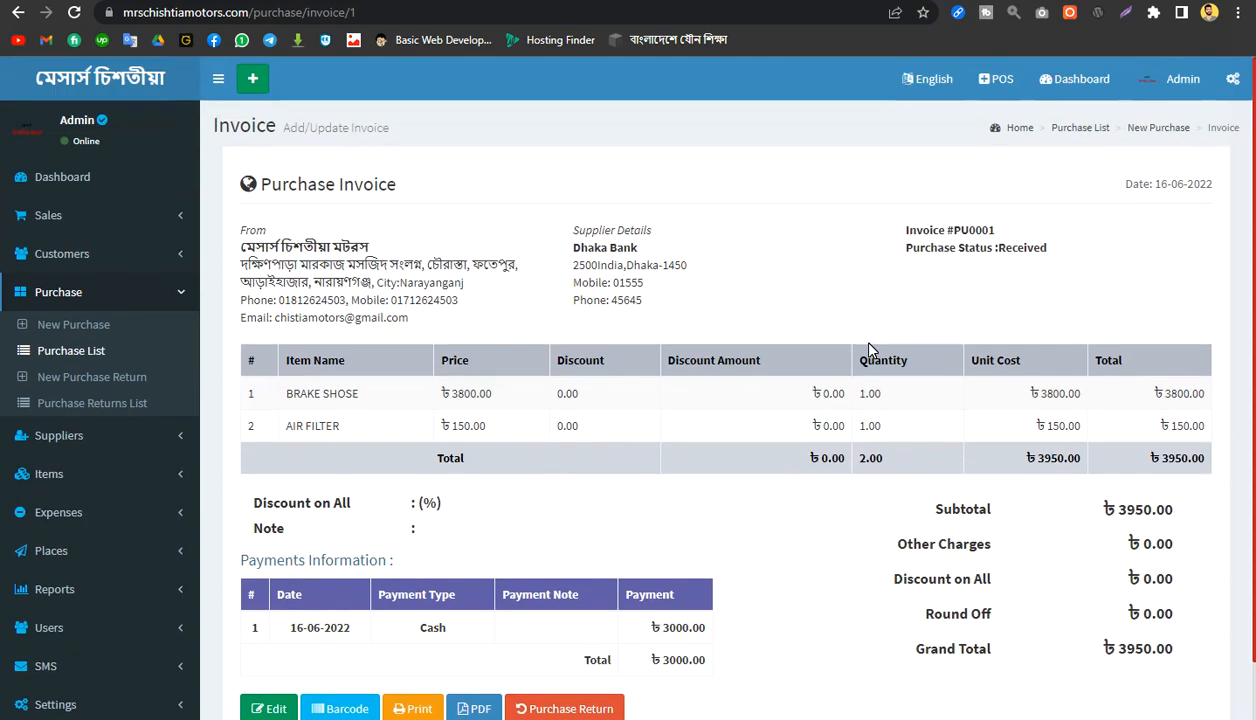
Step: Go to the suppliers list and check the total purchase due
{"action": "left_click", "coordinate": [166, 438]}
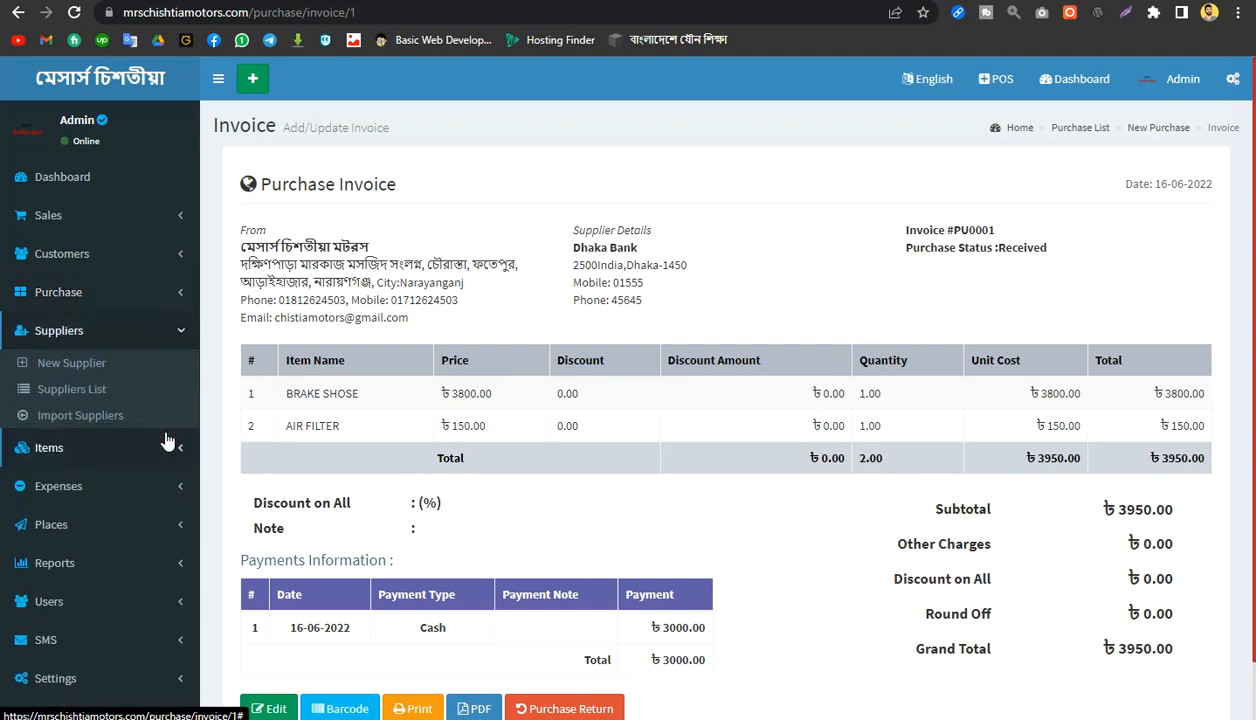
{"action": "left_click", "coordinate": [87, 395]}
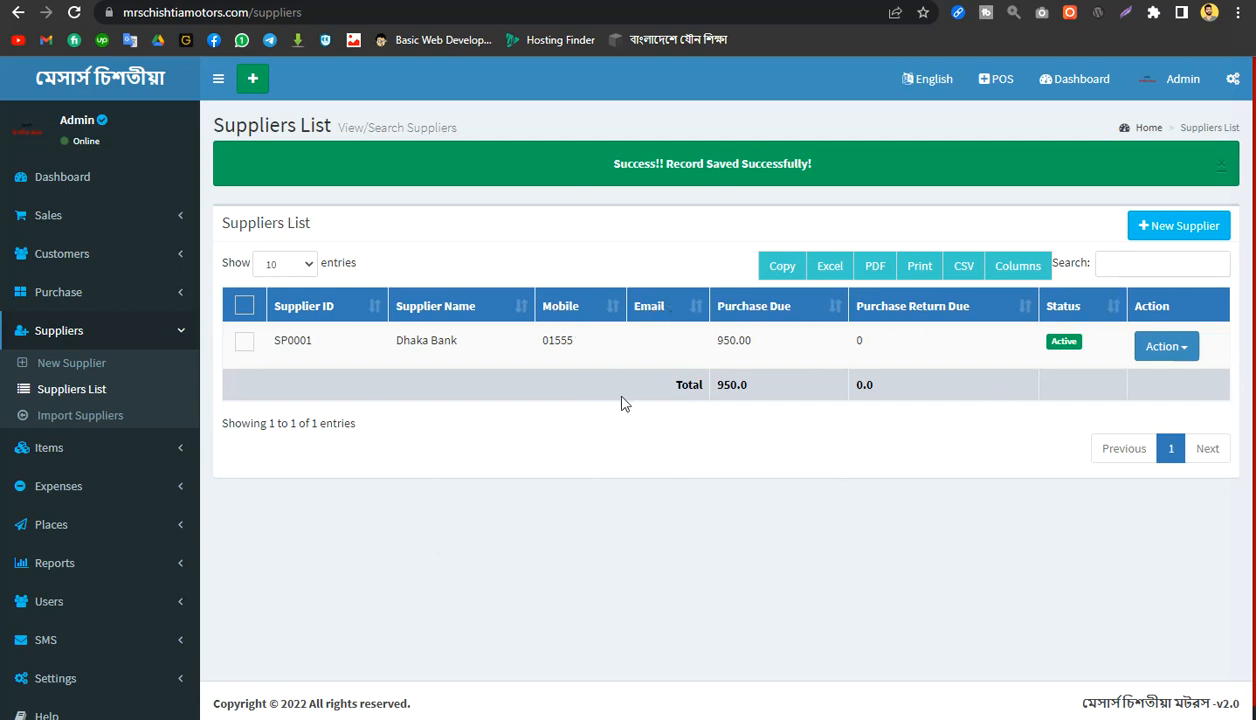
{"action": "left_click_drag", "start_coordinate": [713, 385], "coordinate": [763, 387]}
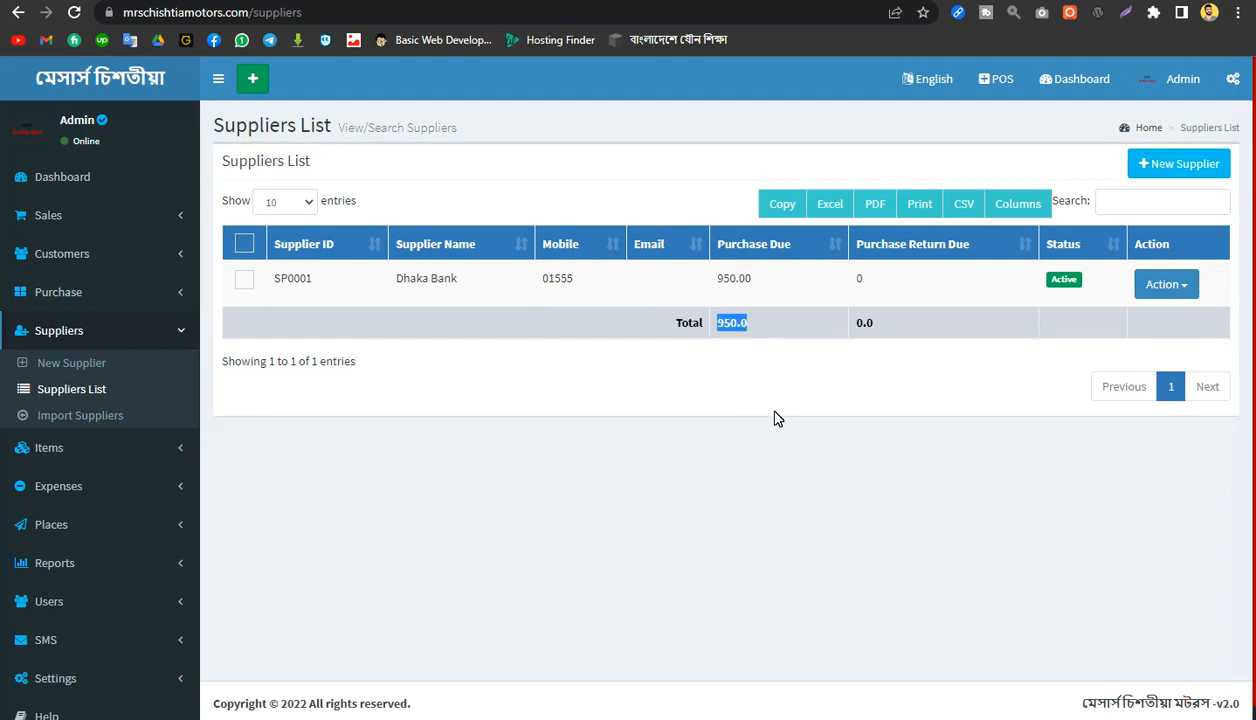
{"action": "left_click", "coordinate": [772, 392]}
Step: Pay 950 in cash to Dhaka Bank as a supplier due payment and save it
{"action": "left_click", "coordinate": [1163, 284]}
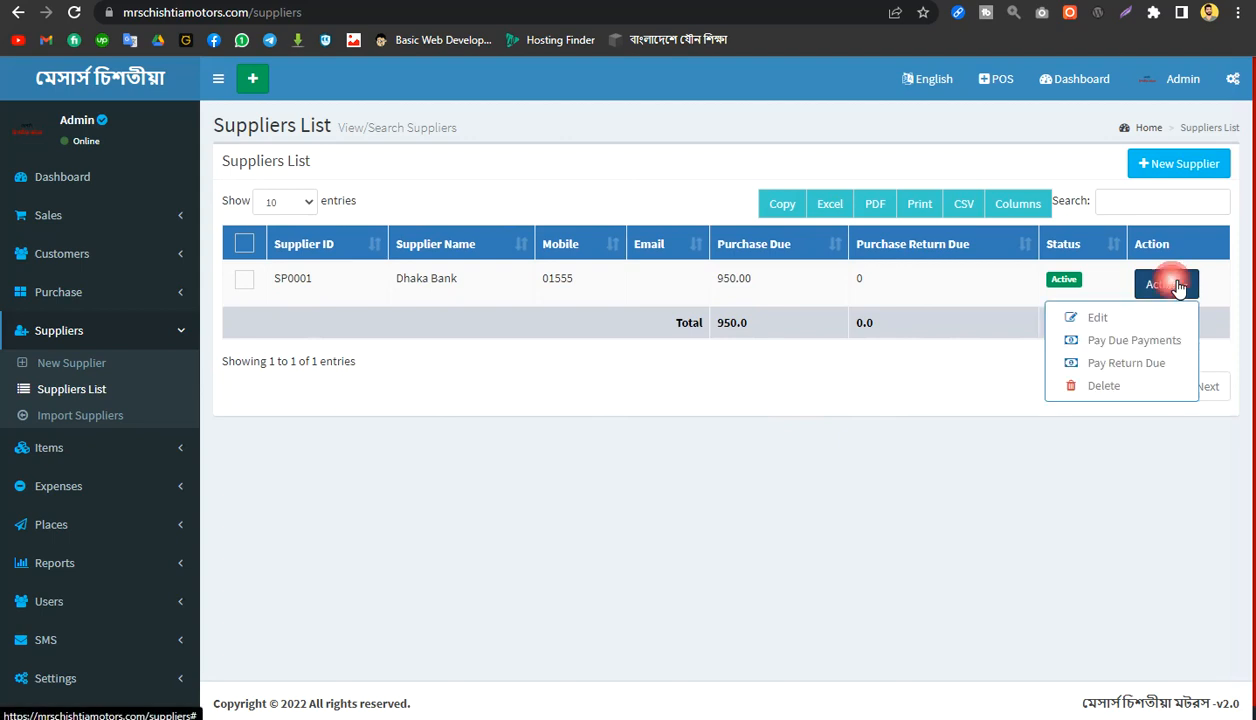
{"action": "left_click", "coordinate": [1160, 344]}
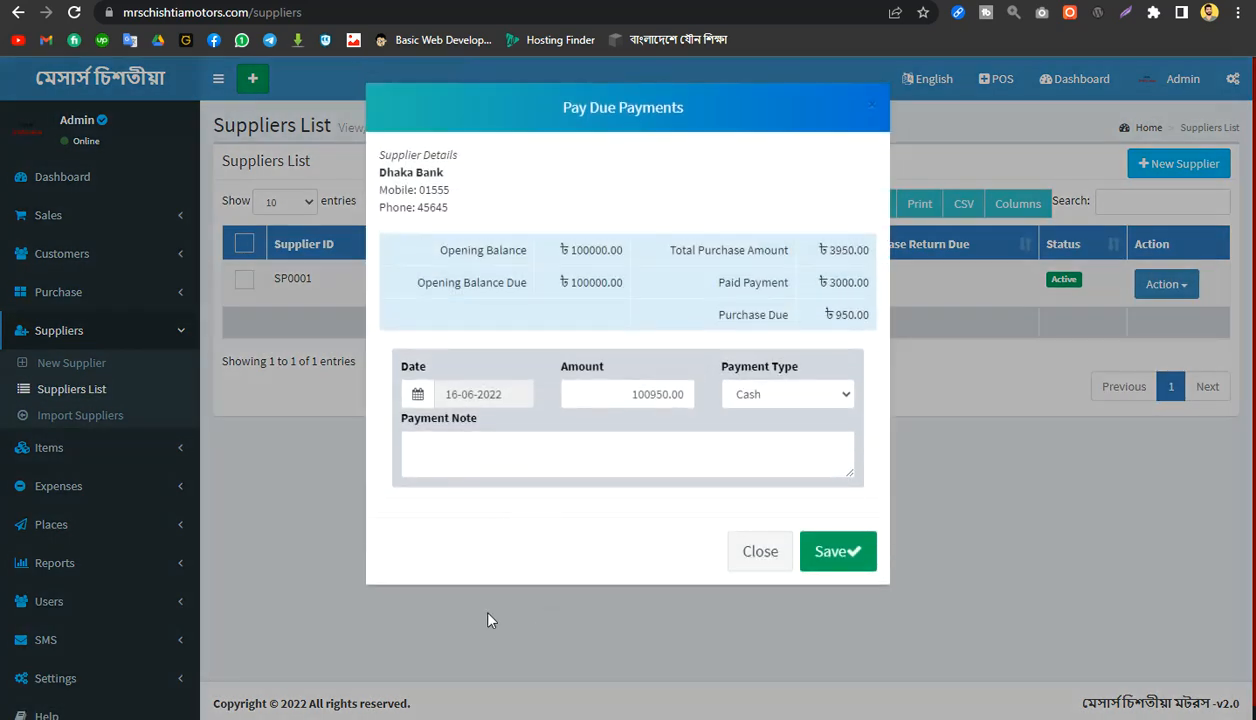
{"action": "left_click_drag", "start_coordinate": [633, 396], "coordinate": [691, 406]}
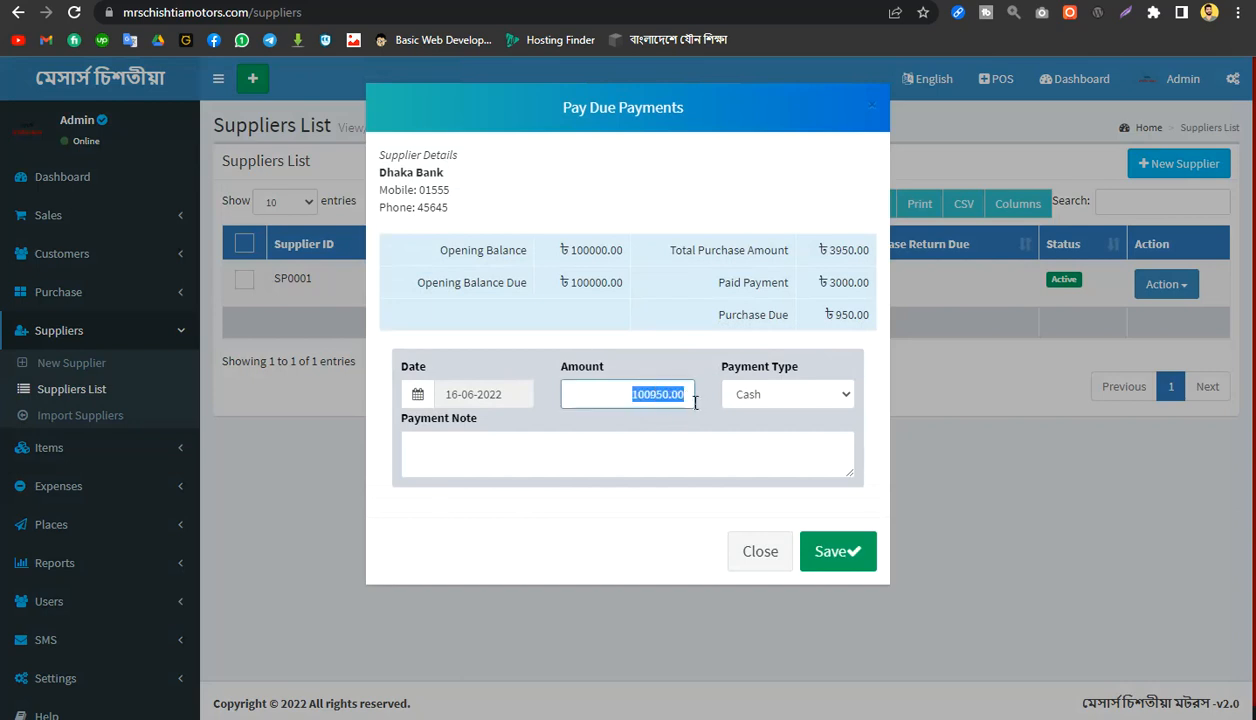
{"action": "type", "text": "950"}
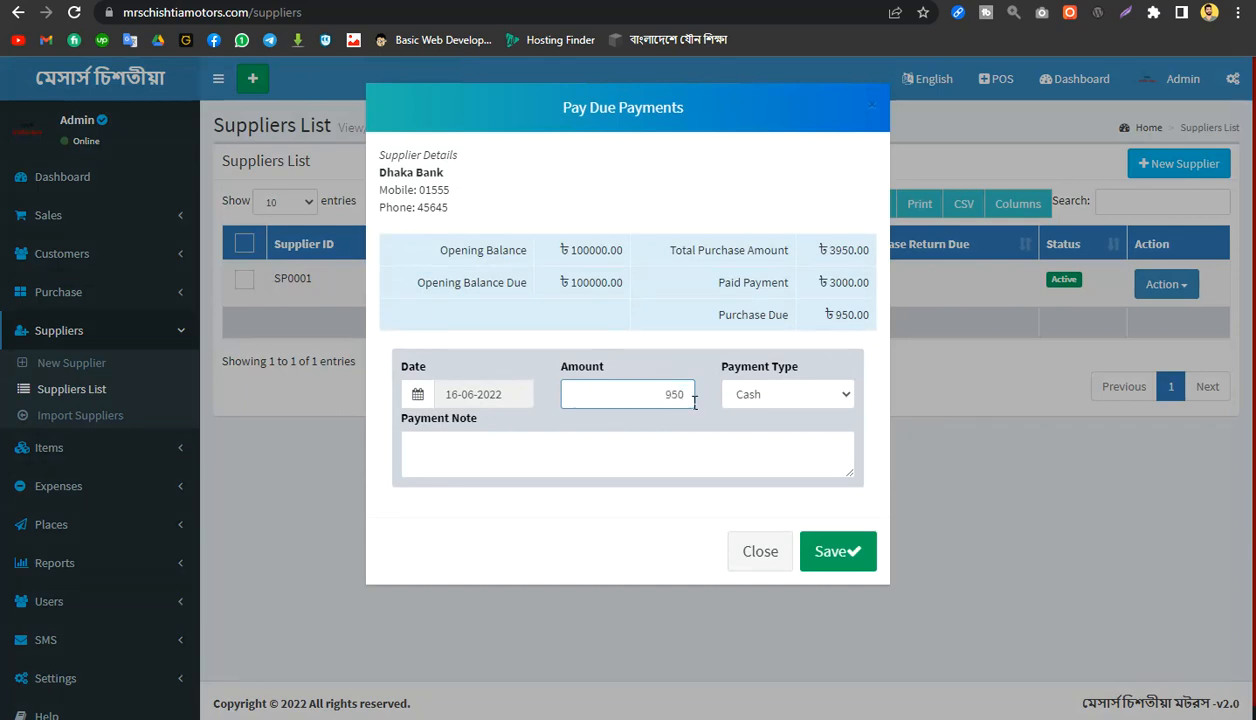
{"action": "left_click", "coordinate": [845, 552]}
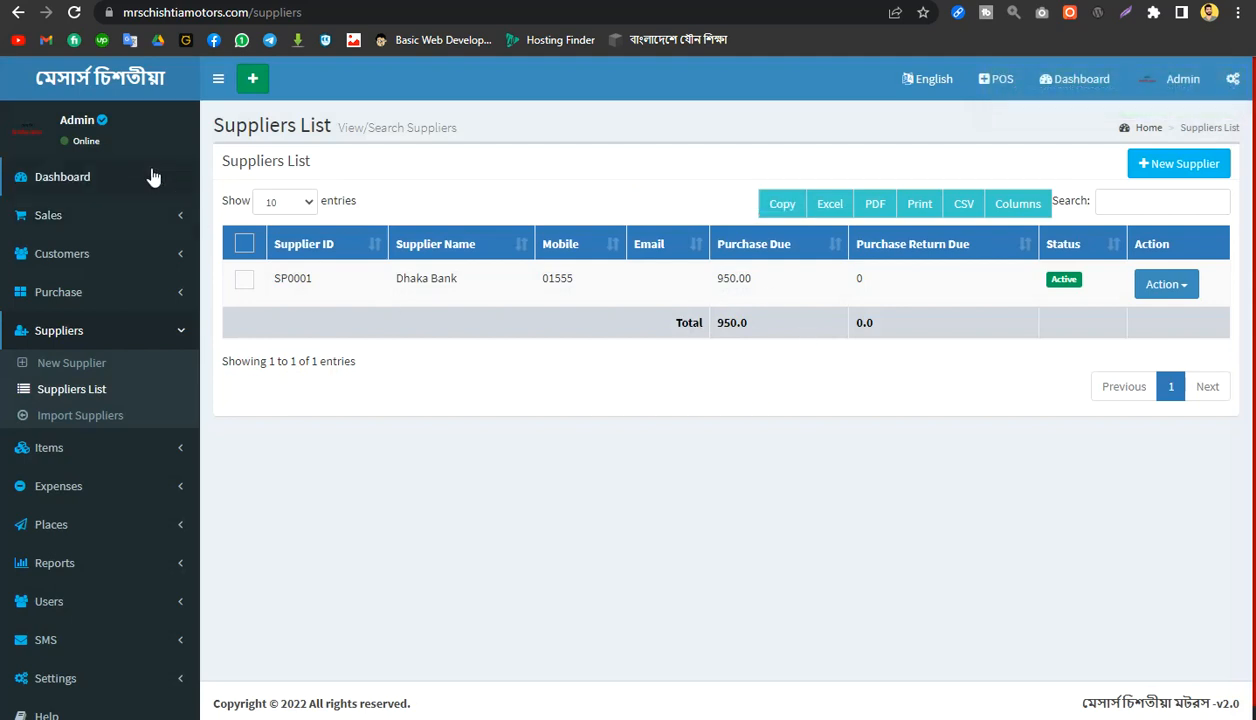
Step: Reload the suppliers list and check Dhaka Bank's due payment form, closing it without saving
{"action": "left_click", "coordinate": [100, 72]}
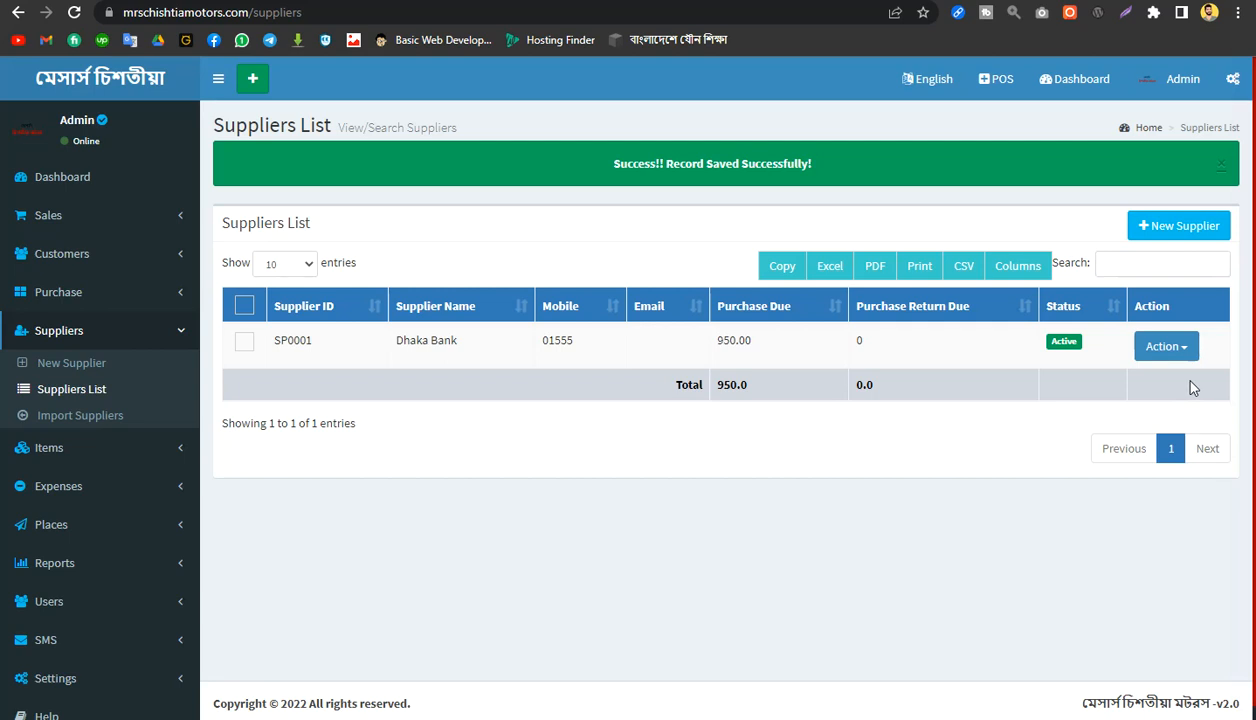
{"action": "left_click", "coordinate": [1164, 347]}
{"action": "left_click", "coordinate": [1155, 402]}
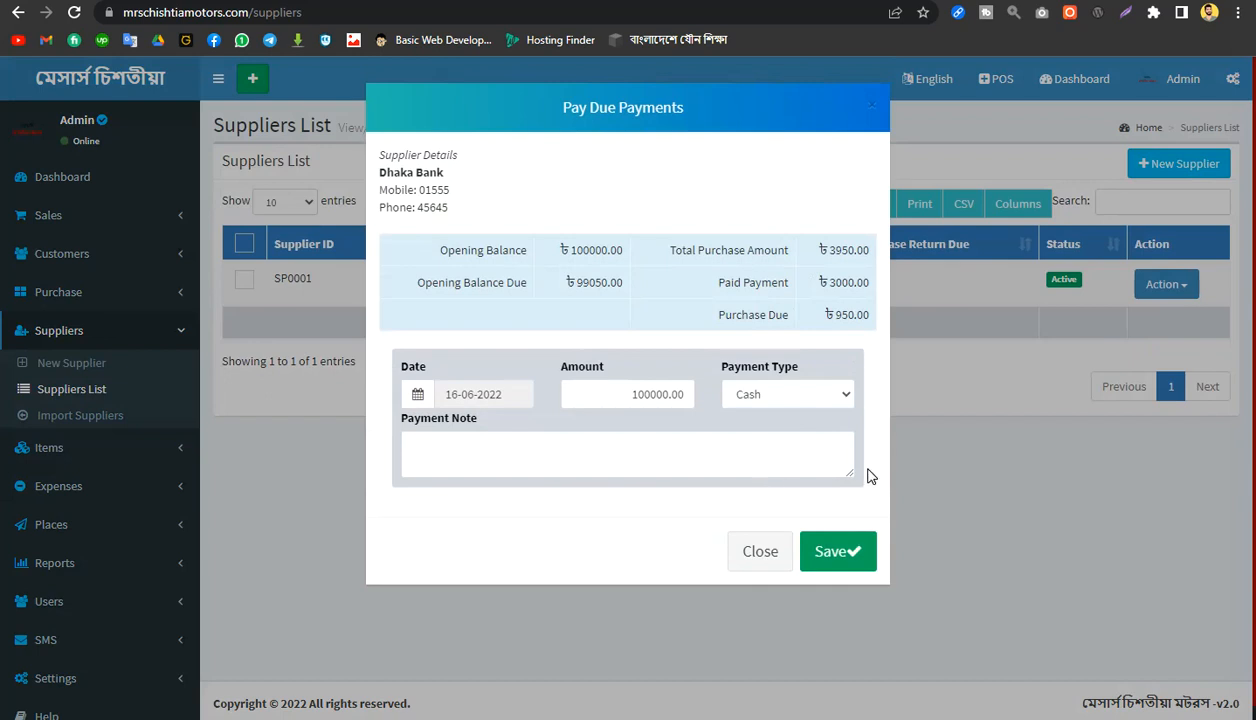
{"action": "left_click", "coordinate": [756, 562]}
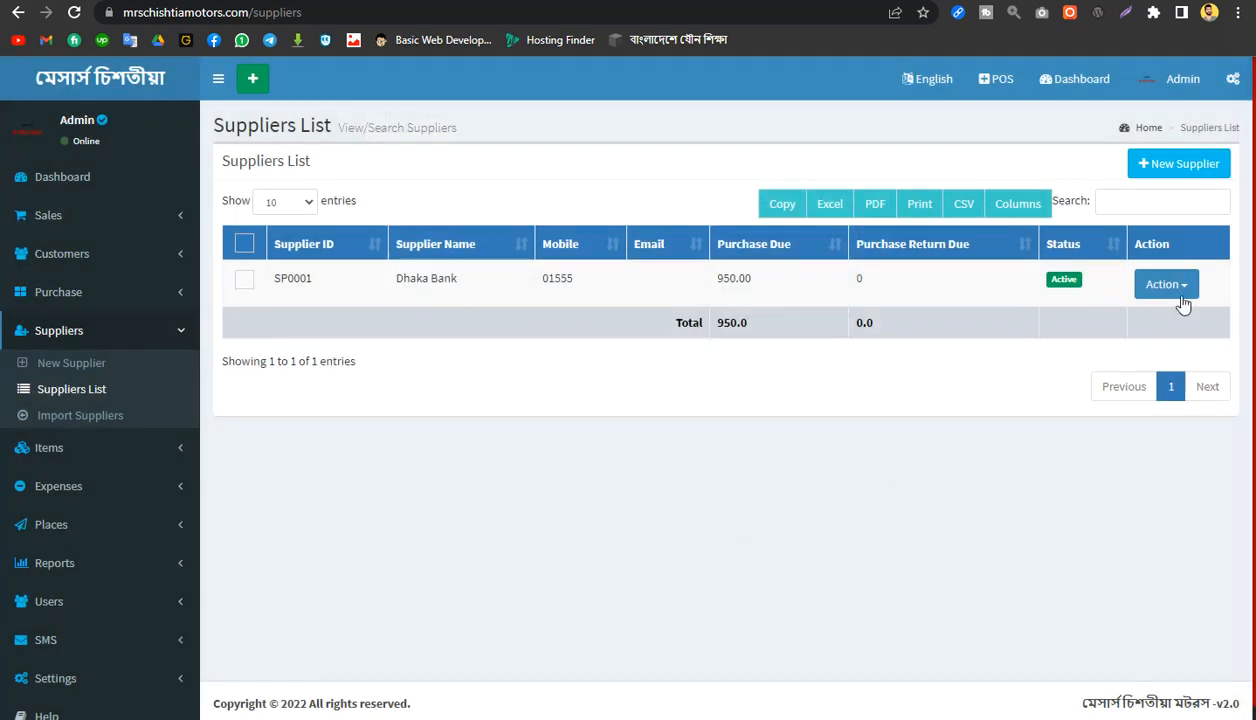
Step: Compare Dhaka Bank's opening balance, opening balance due and proposed amount in the due payment form, and close it
{"action": "left_click", "coordinate": [1183, 286]}
{"action": "left_click", "coordinate": [1148, 335]}
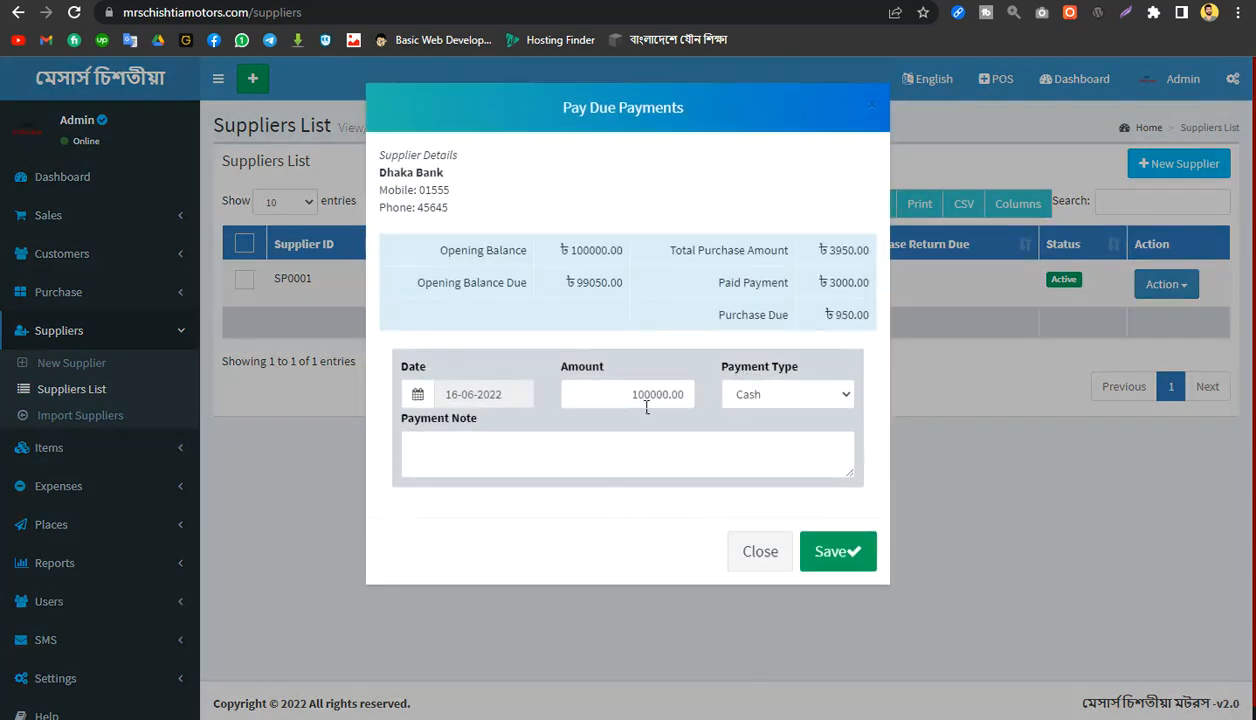
{"action": "left_click_drag", "start_coordinate": [633, 396], "coordinate": [678, 398]}
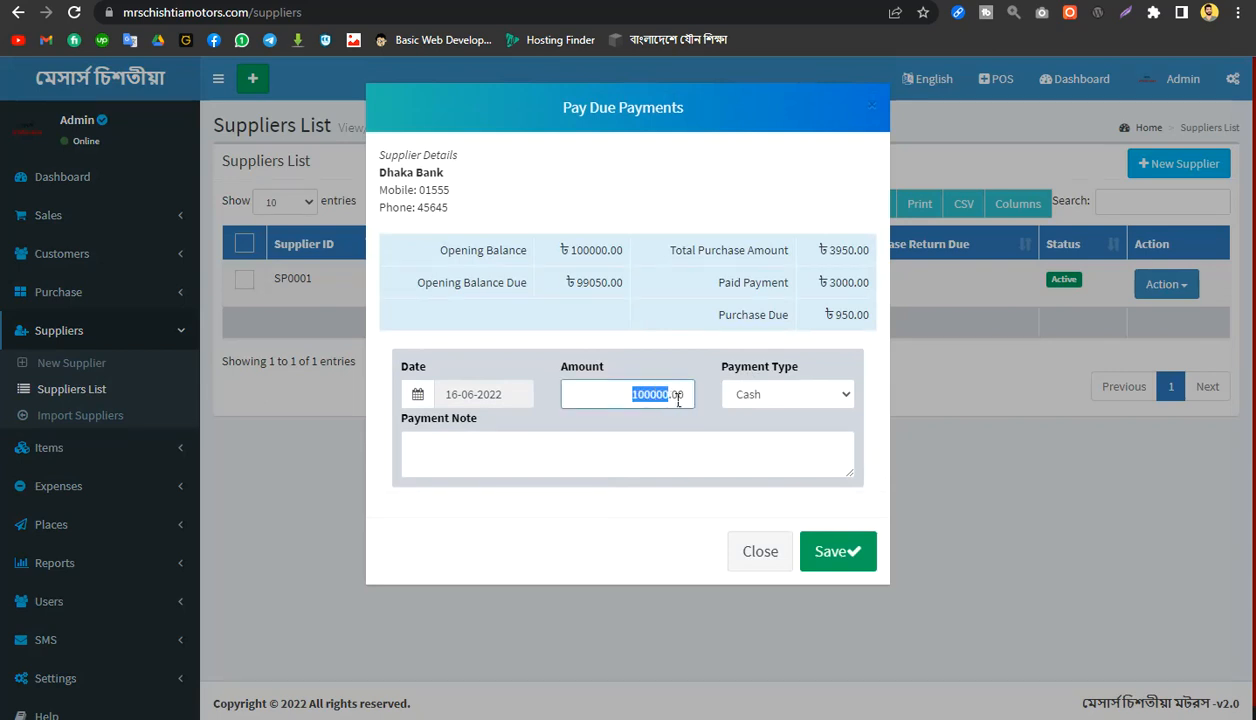
{"action": "double_click", "coordinate": [580, 258]}
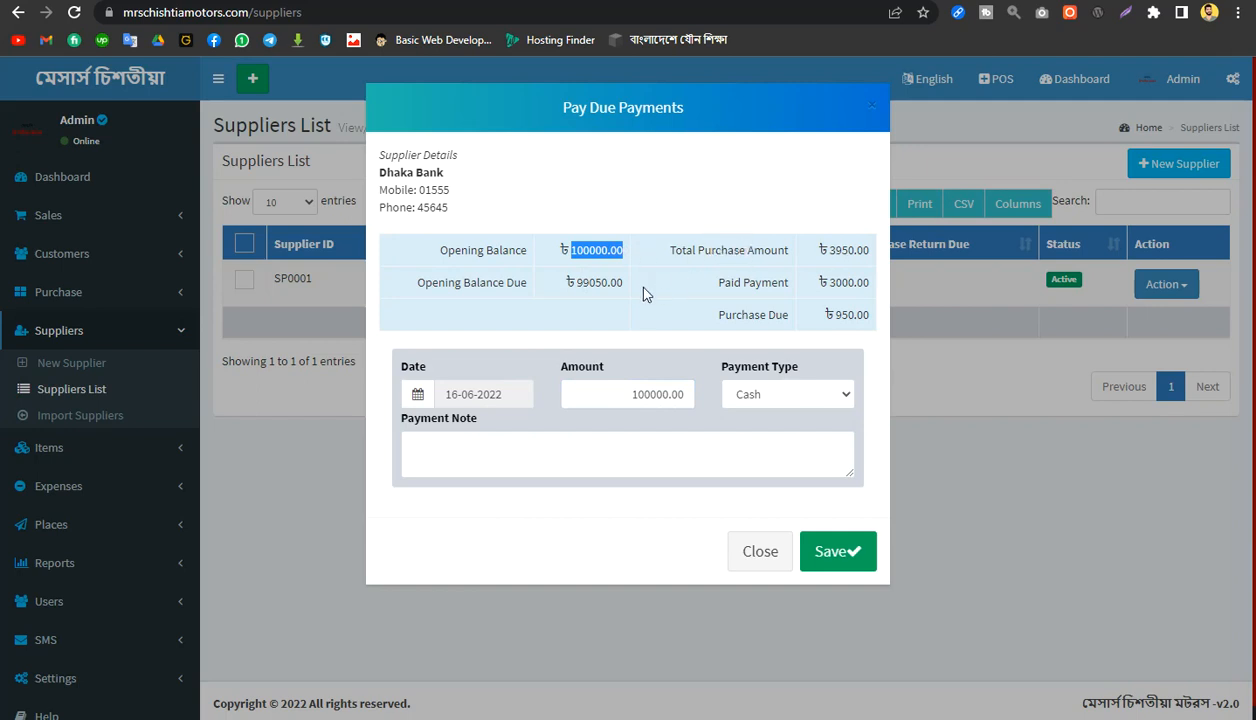
{"action": "left_click_drag", "start_coordinate": [577, 284], "coordinate": [638, 287]}
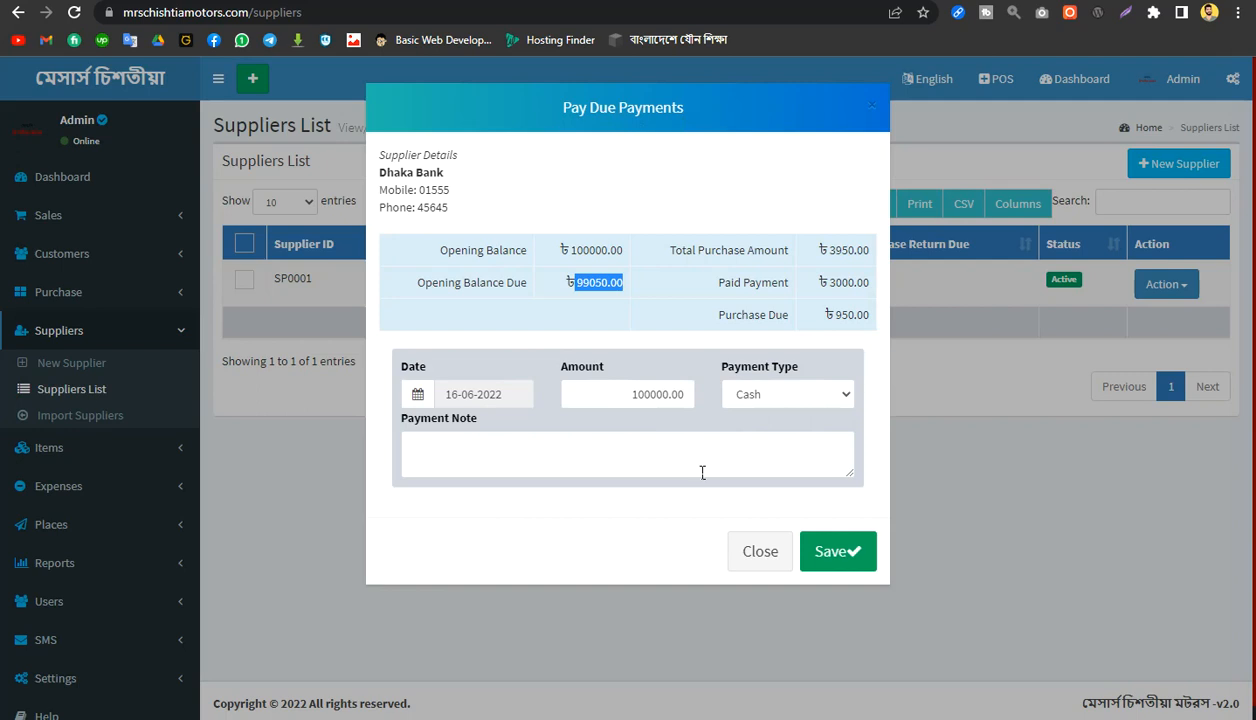
{"action": "left_click_drag", "start_coordinate": [571, 250], "coordinate": [612, 249]}
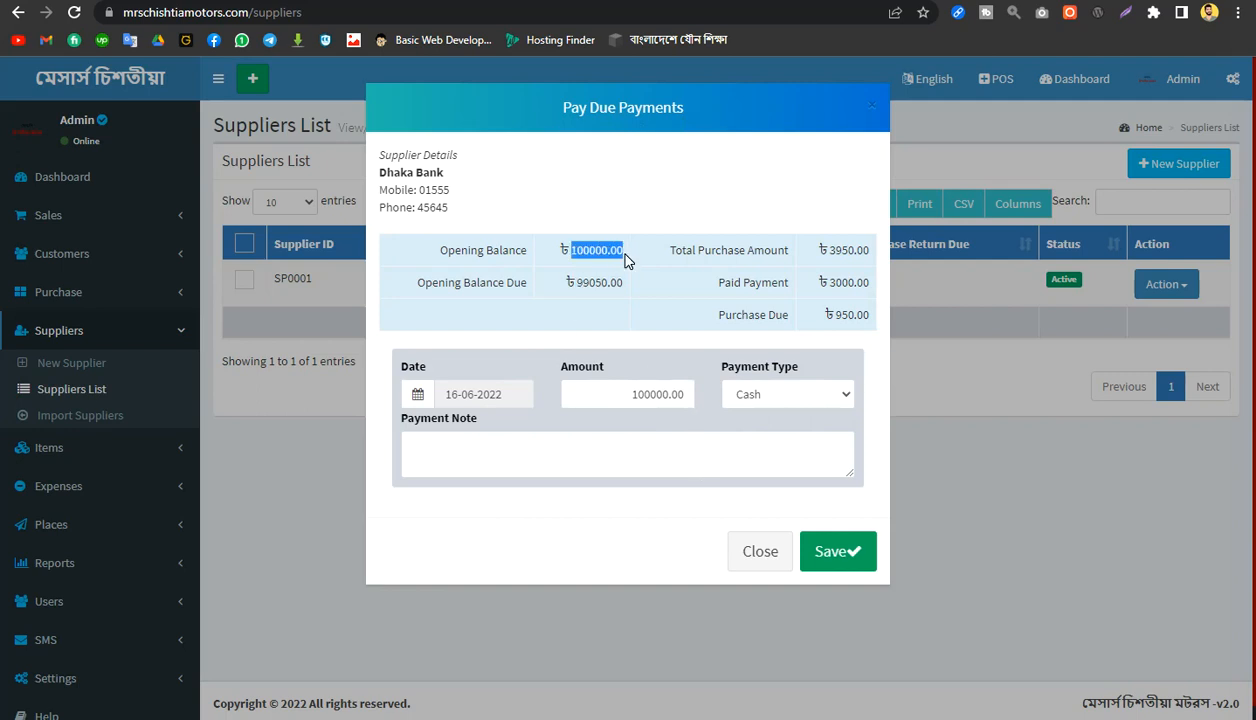
{"action": "left_click_drag", "start_coordinate": [577, 288], "coordinate": [632, 289]}
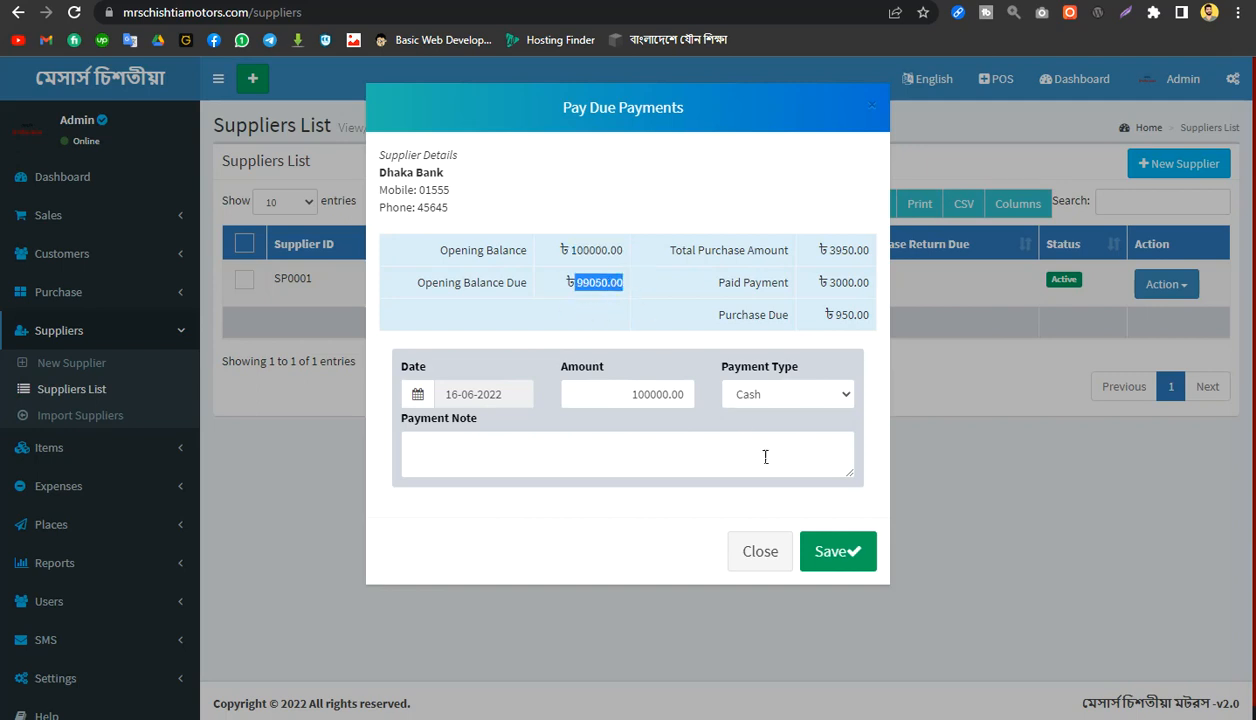
{"action": "left_click", "coordinate": [774, 555]}
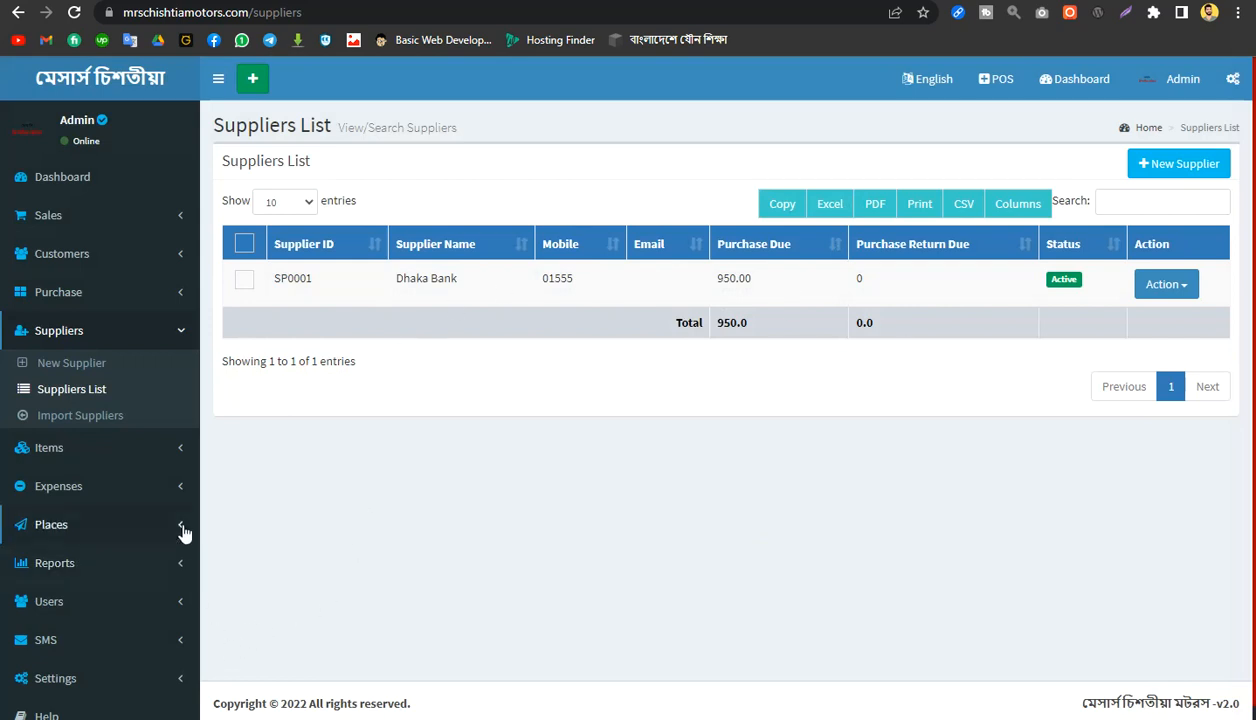
Step: Go to the purchase list and review the total, paid and due amounts of the Dhaka Bank purchase
{"action": "left_click", "coordinate": [135, 292]}
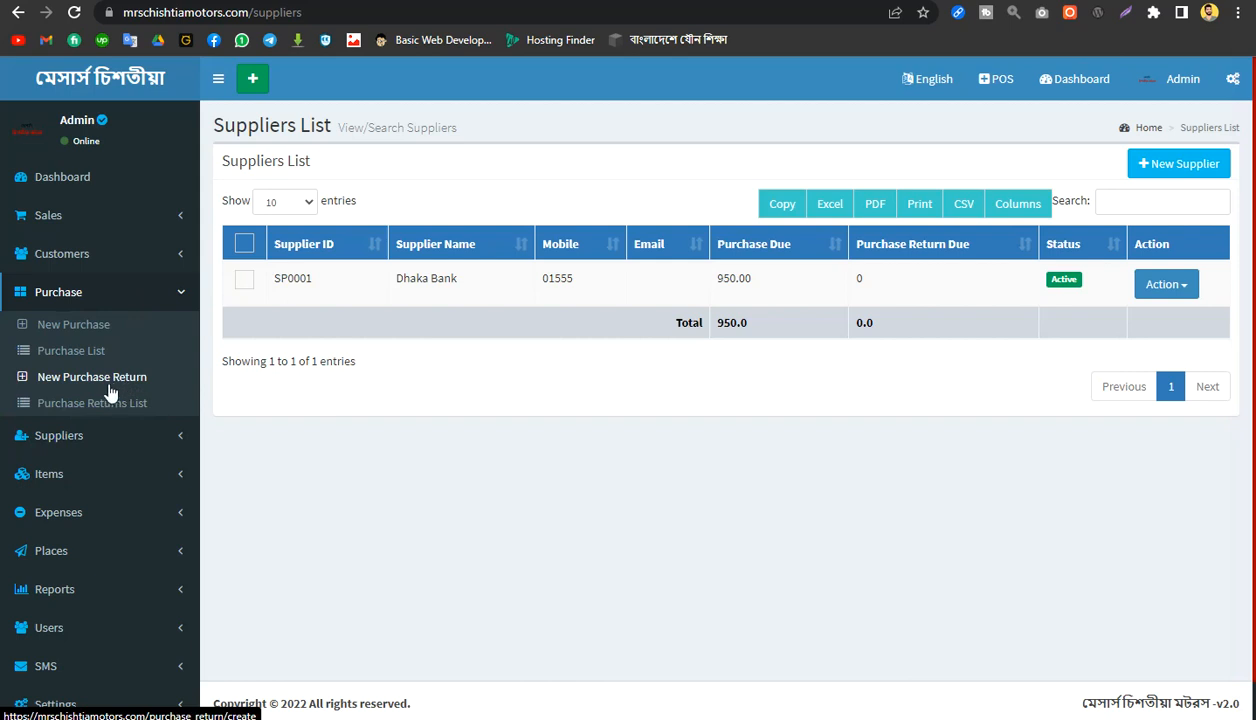
{"action": "left_click", "coordinate": [83, 363]}
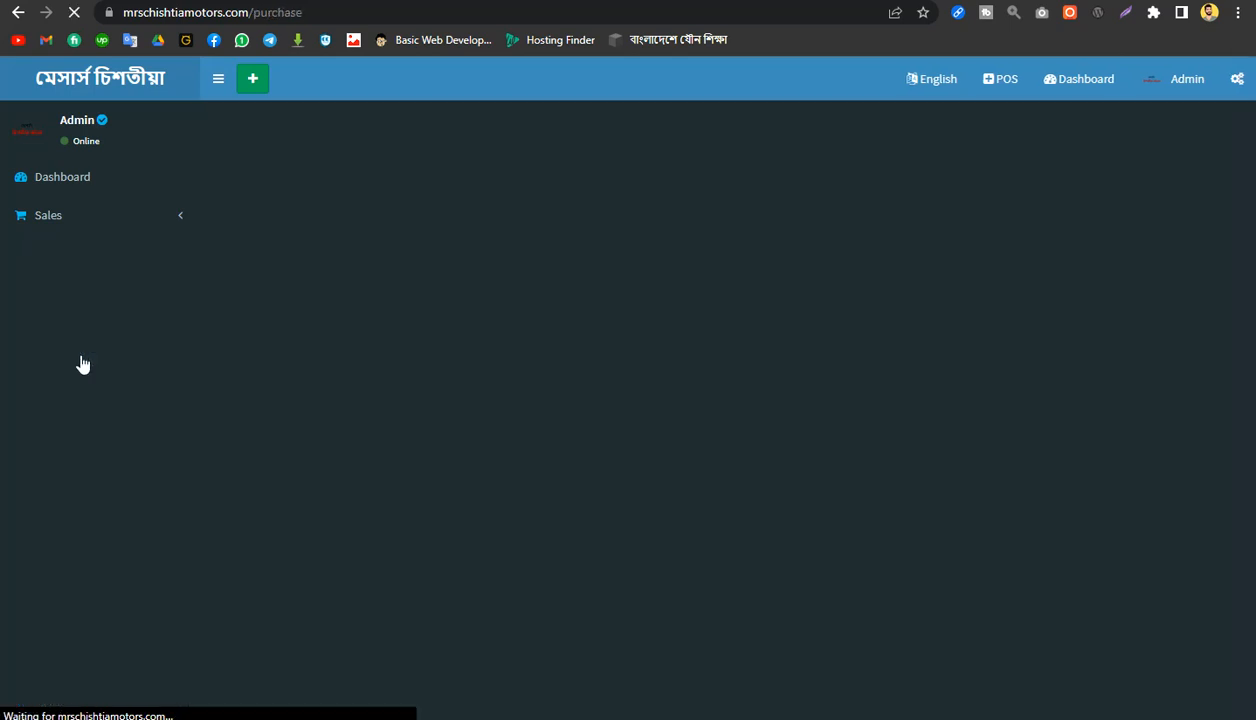
{"action": "scroll", "coordinate": [855, 641], "scroll_direction": "down", "scroll_amount": 1}
{"action": "scroll", "coordinate": [860, 636], "scroll_direction": "down", "scroll_amount": 1}
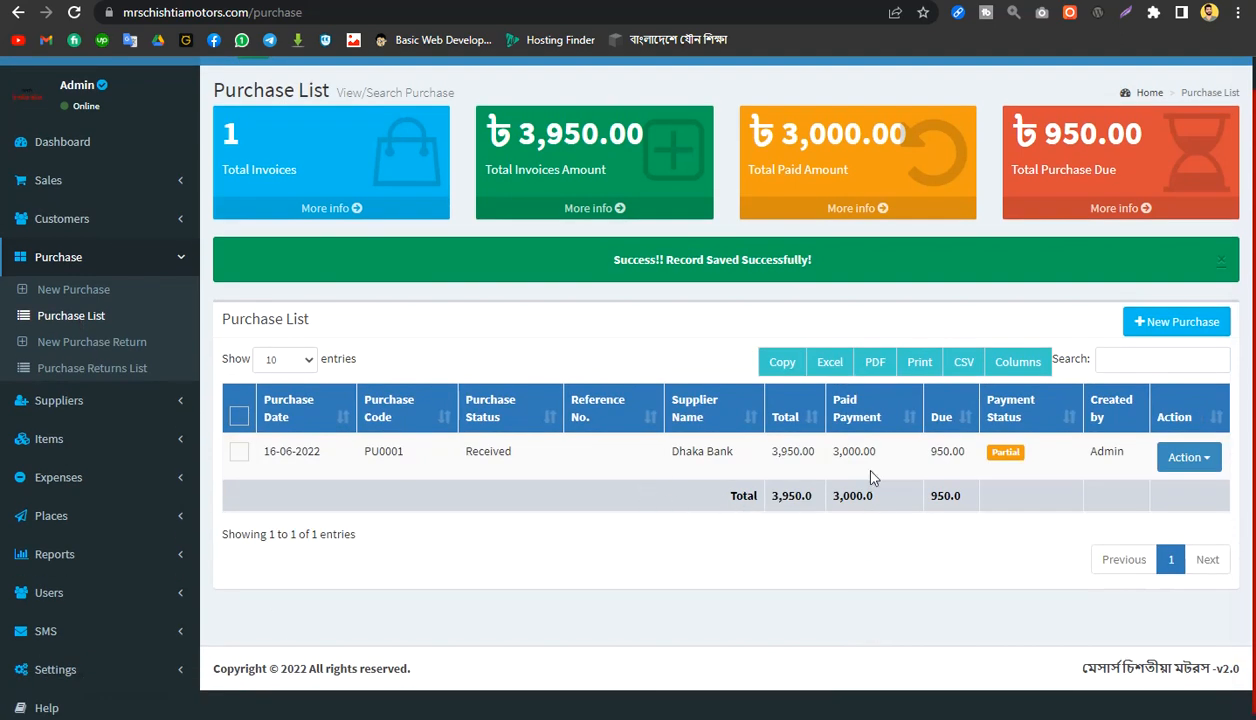
{"action": "left_click_drag", "start_coordinate": [771, 497], "coordinate": [795, 496]}
{"action": "left_click_drag", "start_coordinate": [833, 497], "coordinate": [970, 513]}
{"action": "left_click", "coordinate": [970, 530]}
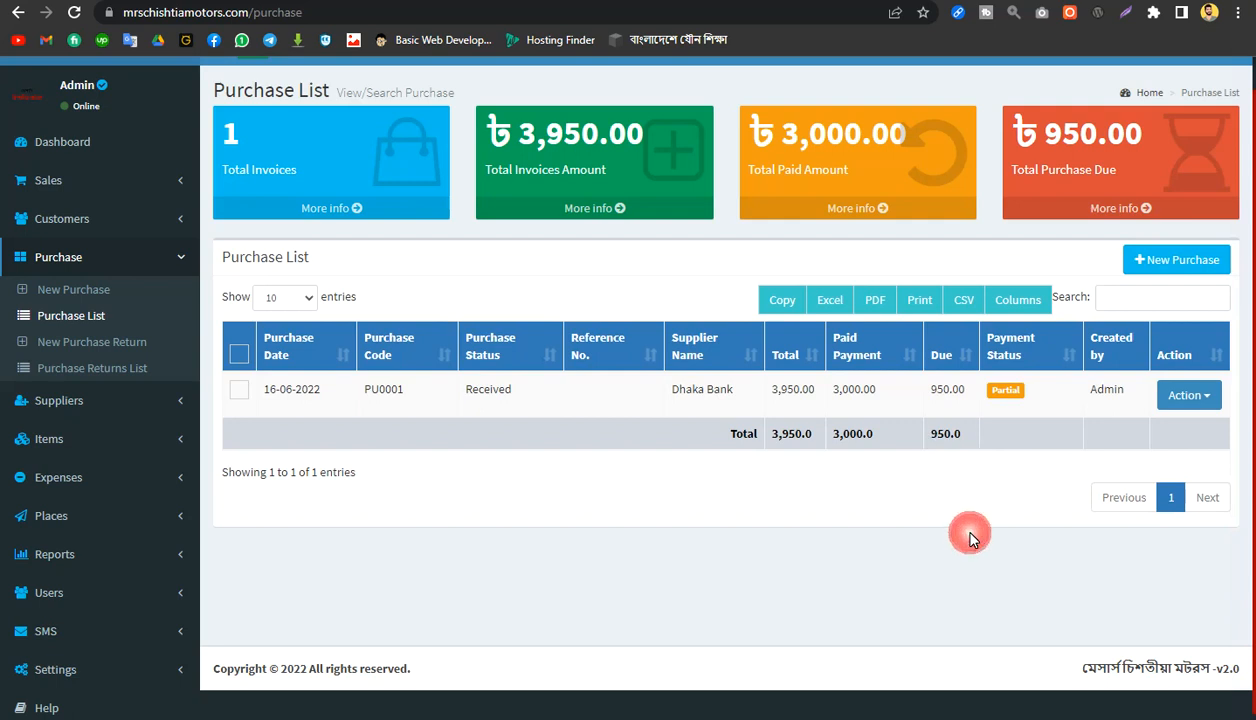
Step: Pay the Dhaka Bank purchase's due amount of 950 in cash from the purchase list and save the payment
{"action": "left_click", "coordinate": [1190, 395]}
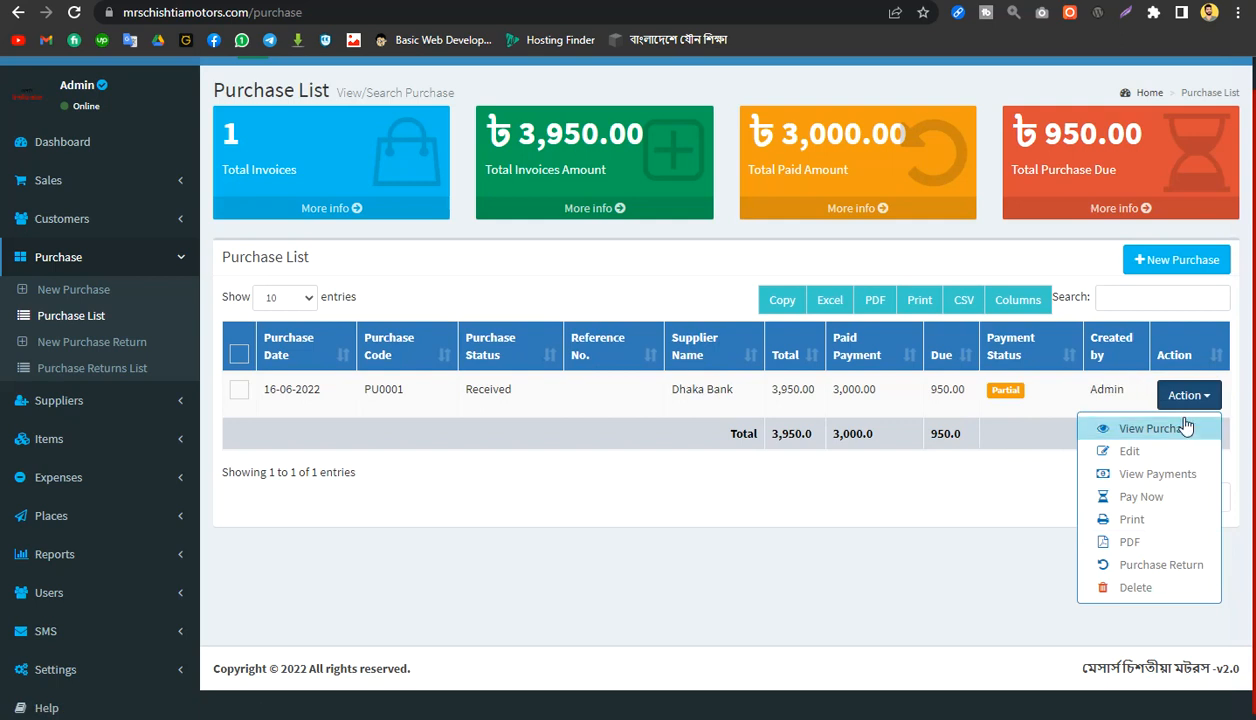
{"action": "left_click", "coordinate": [1160, 497]}
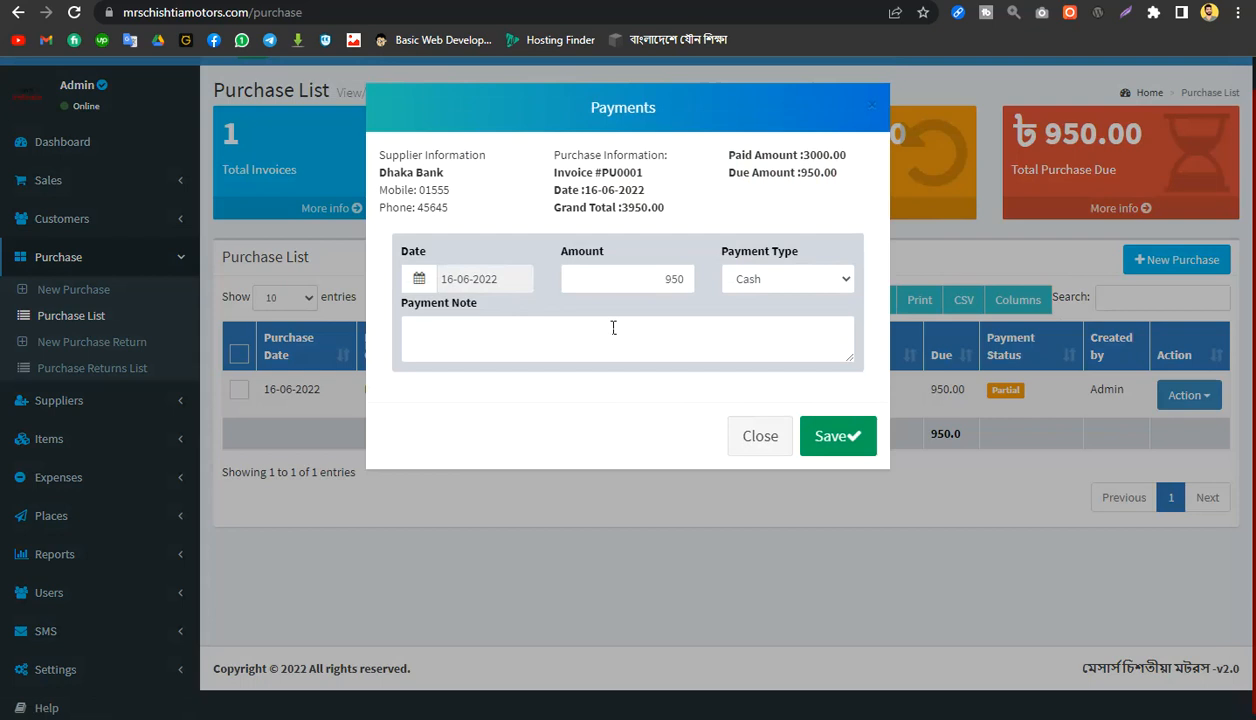
{"action": "double_click", "coordinate": [671, 281]}
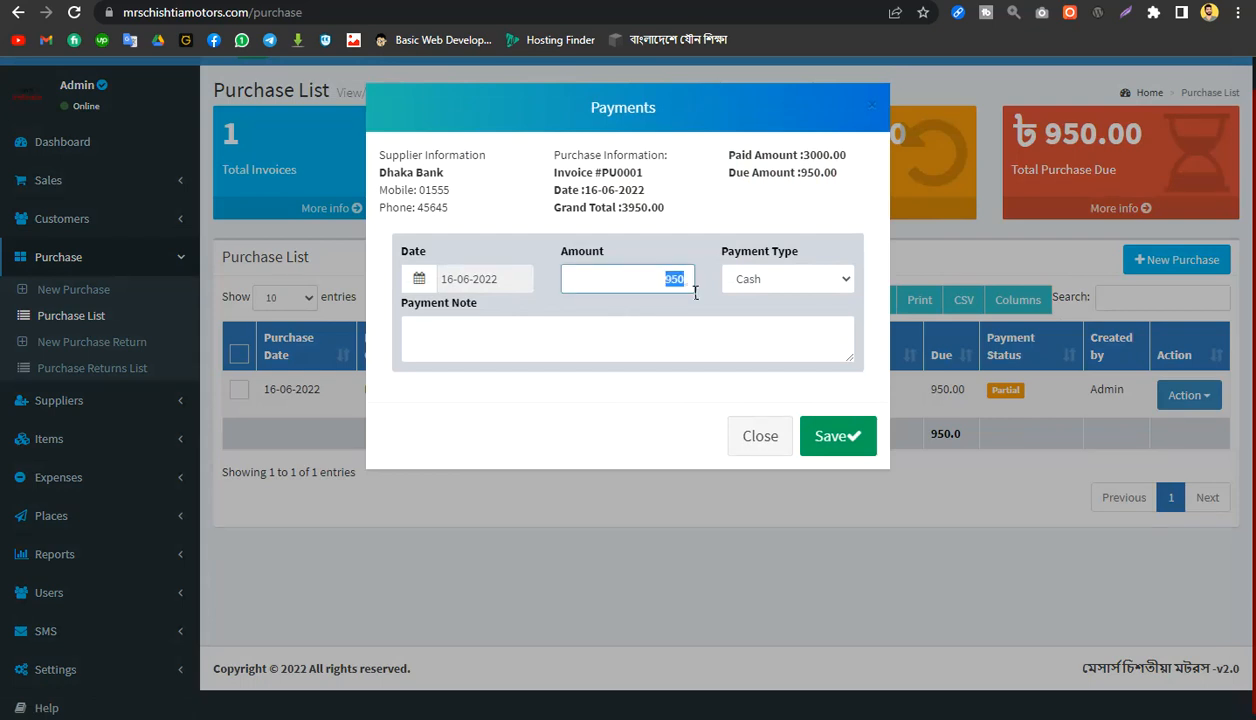
{"action": "left_click", "coordinate": [846, 437]}
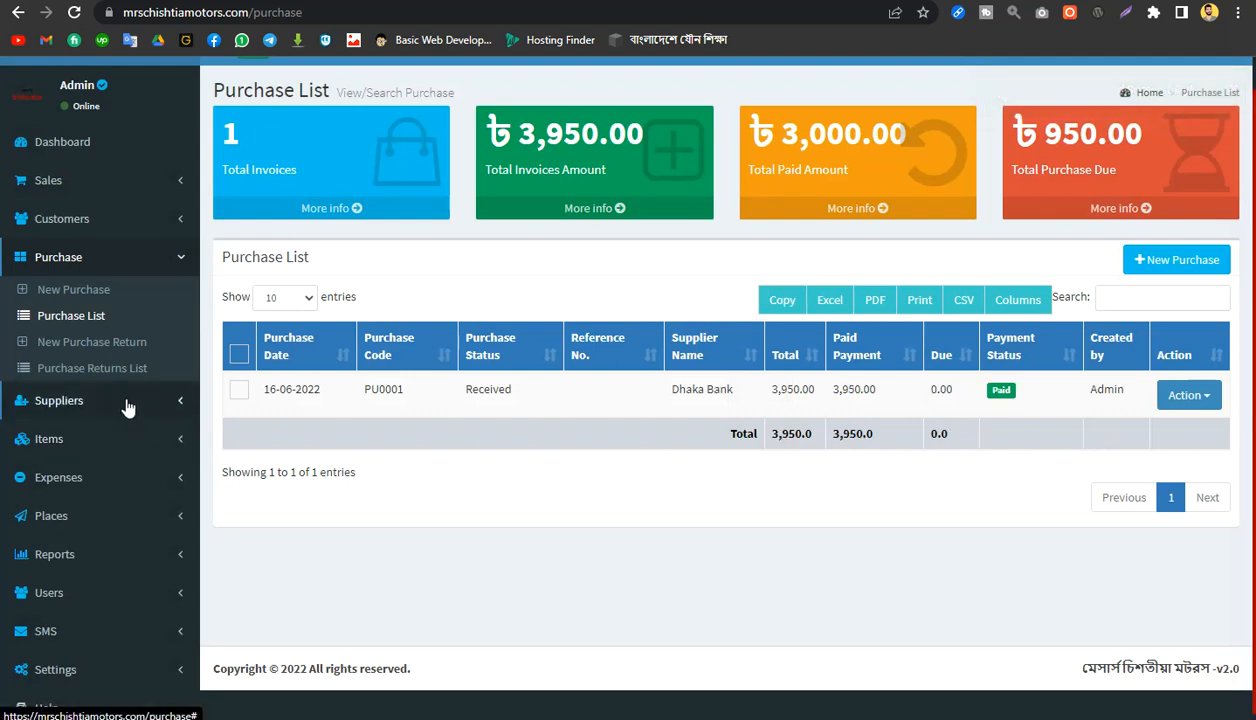
Step: Return to the suppliers list
{"action": "left_click", "coordinate": [50, 400]}
{"action": "left_click", "coordinate": [90, 371]}
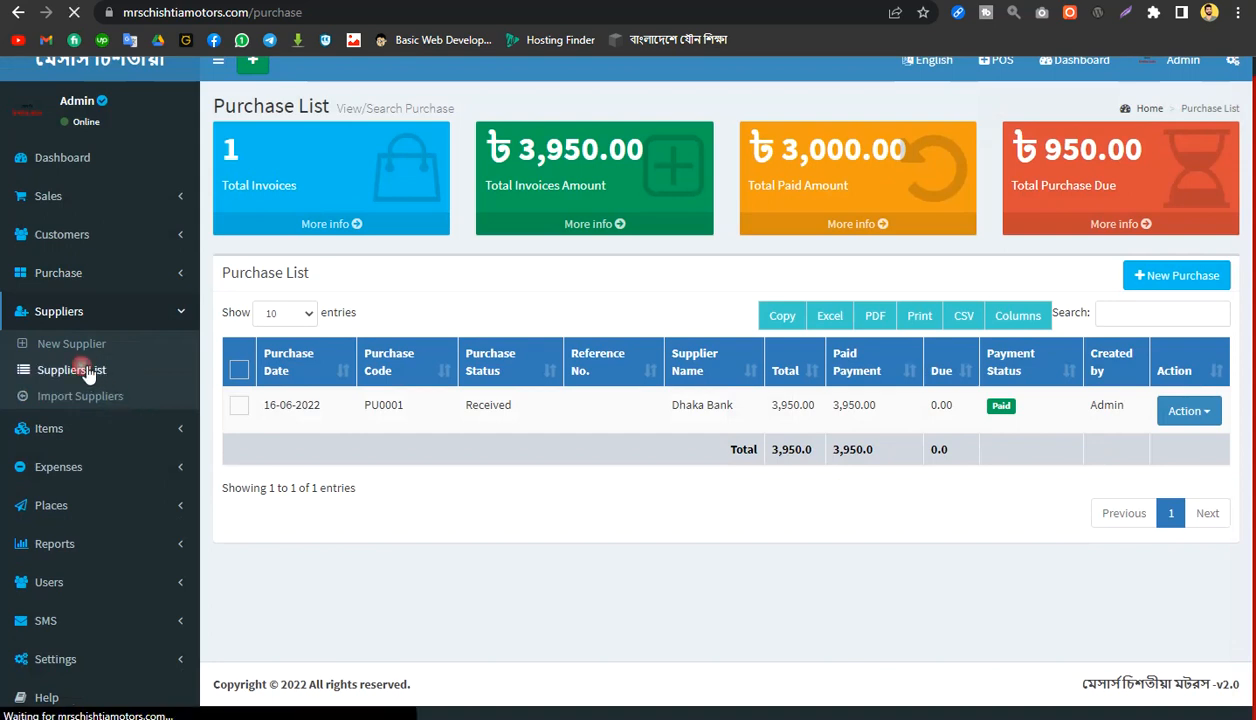